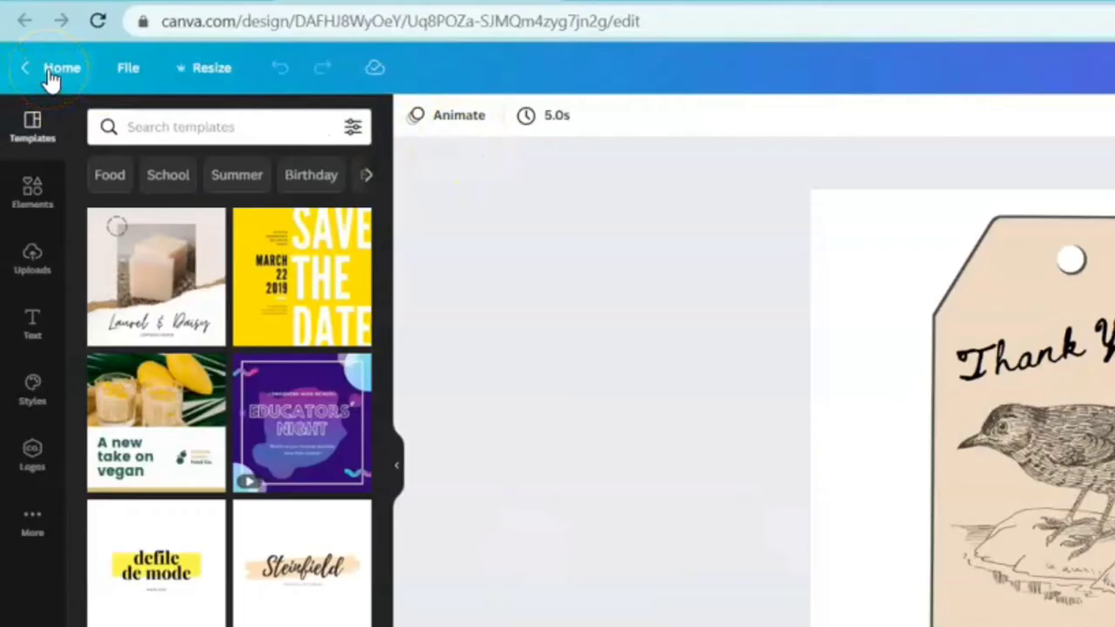
# From the Canva home page, create a new letter-size design at a custom size.
pyautogui.click(48, 69)
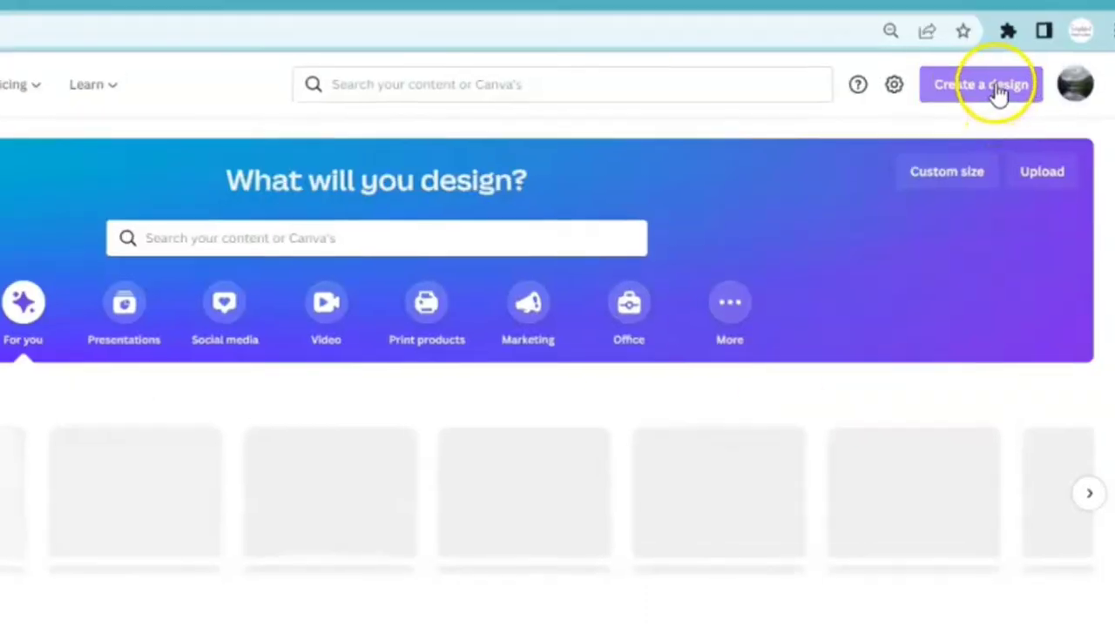
pyautogui.click(999, 93)
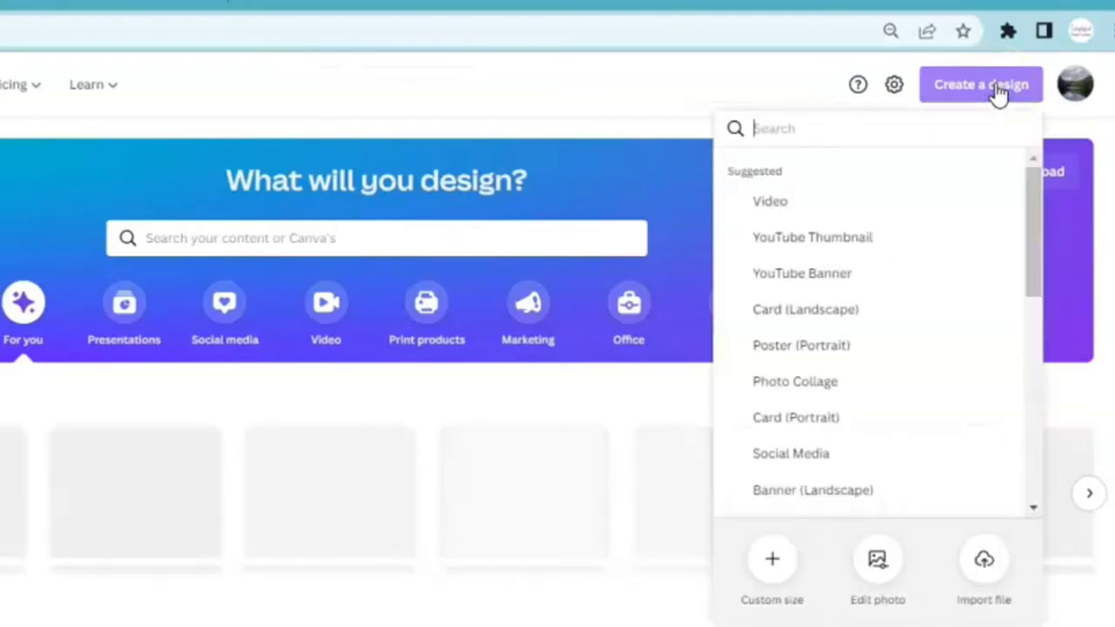
pyautogui.click(767, 565)
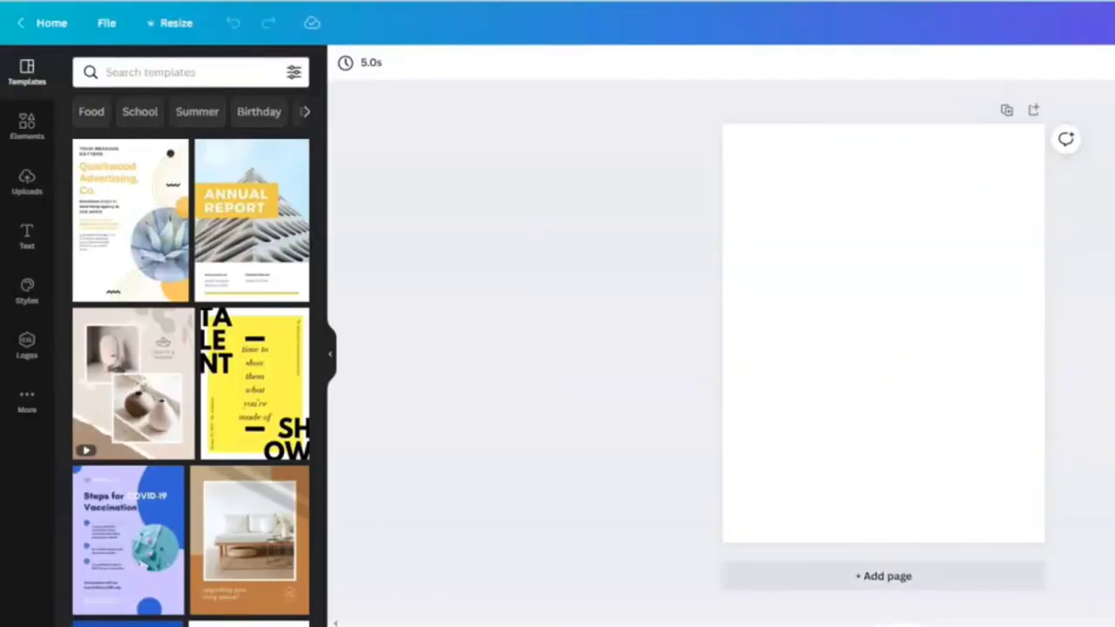
pyautogui.click(986, 267)
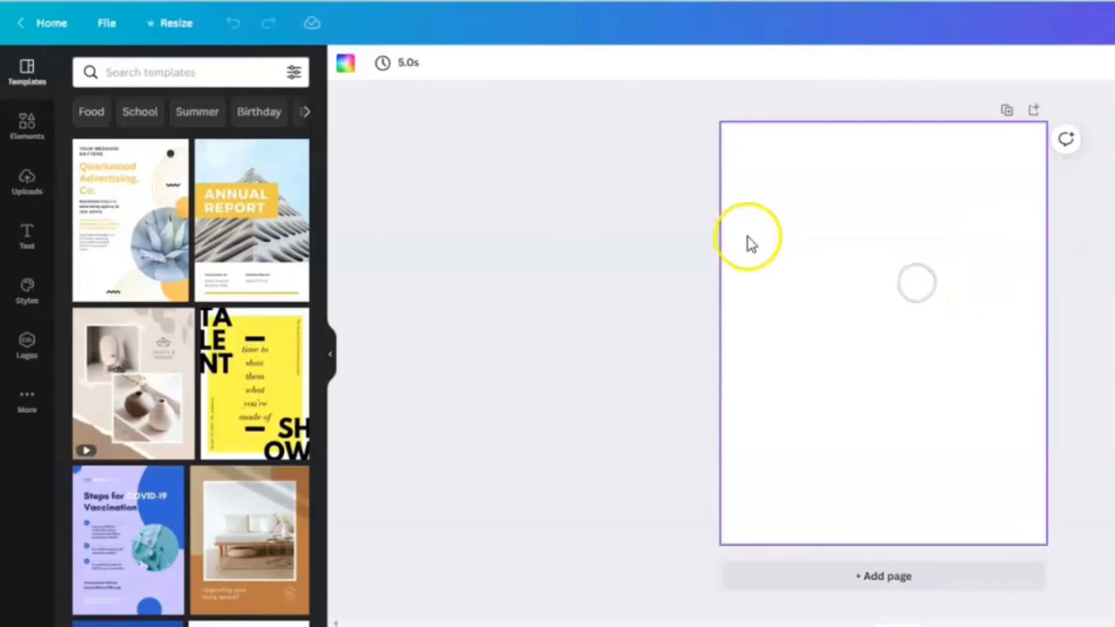
pyautogui.click(810, 222)
pyautogui.click(819, 213)
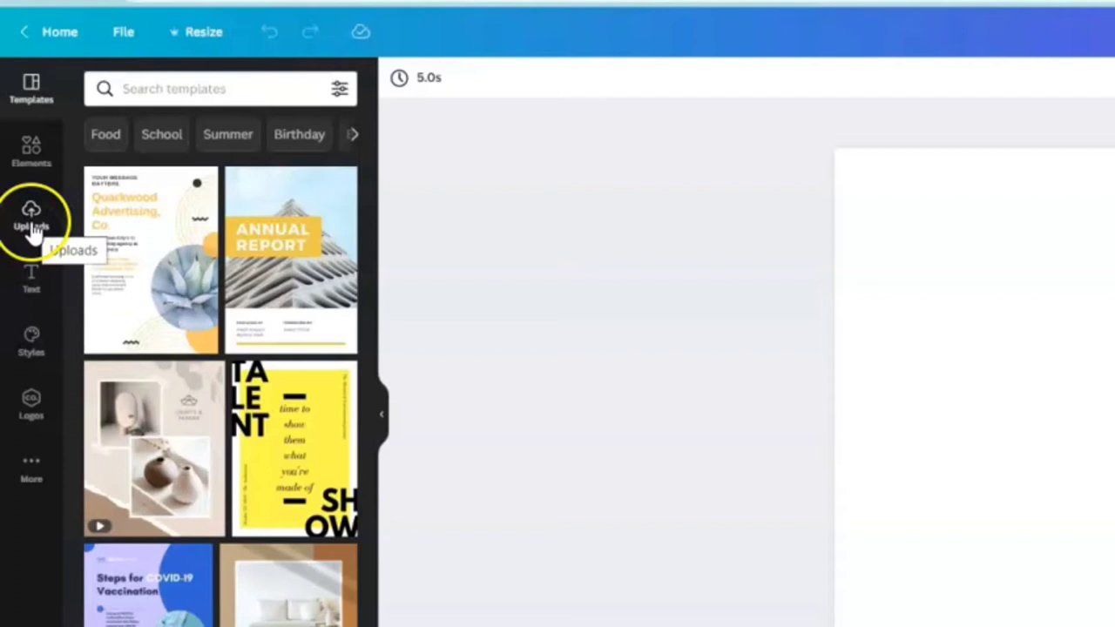
# Upload the Bird Tag (2) PNG into Canva's uploads library.
pyautogui.click(31, 225)
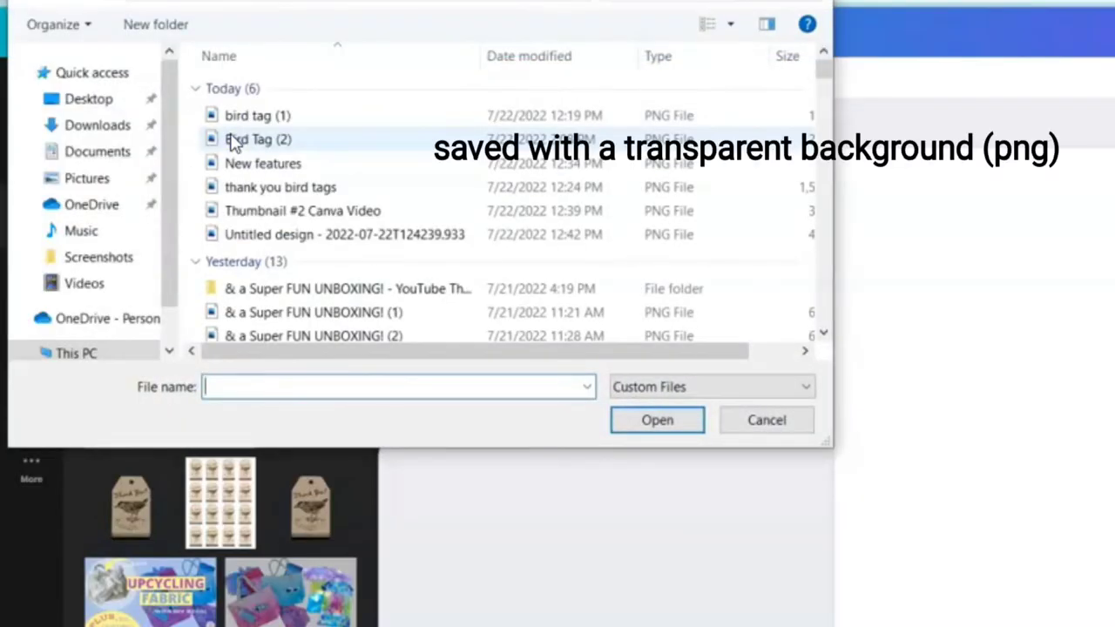
pyautogui.click(241, 142)
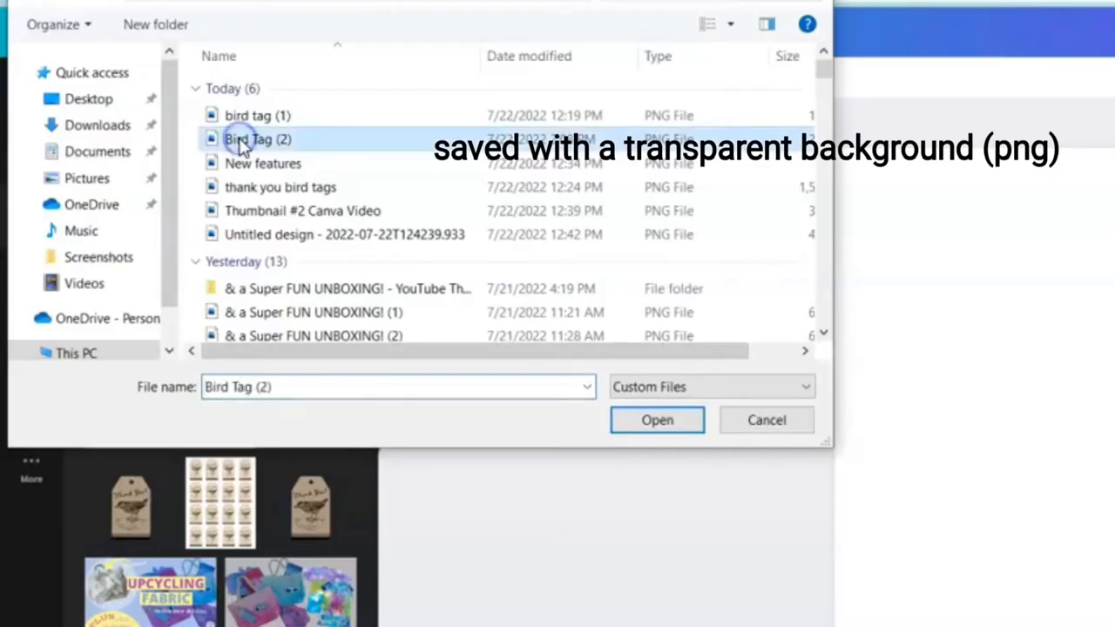
pyautogui.click(662, 421)
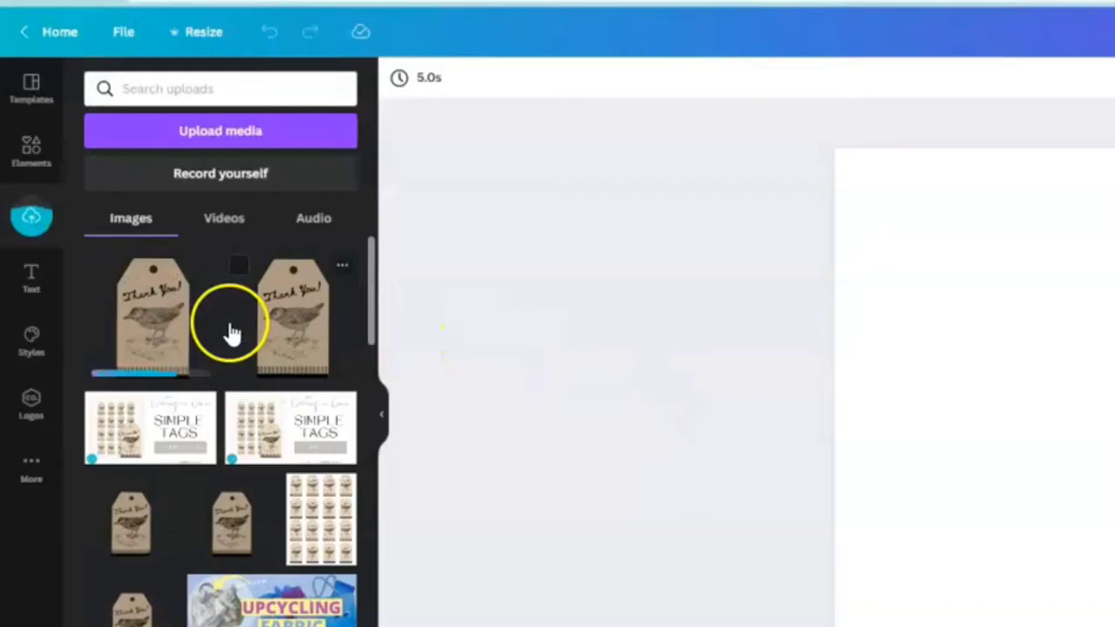
# Add the uploaded bird tag to the page and shrink it to about 1.6 × 2.6 inches.
pyautogui.click(165, 314)
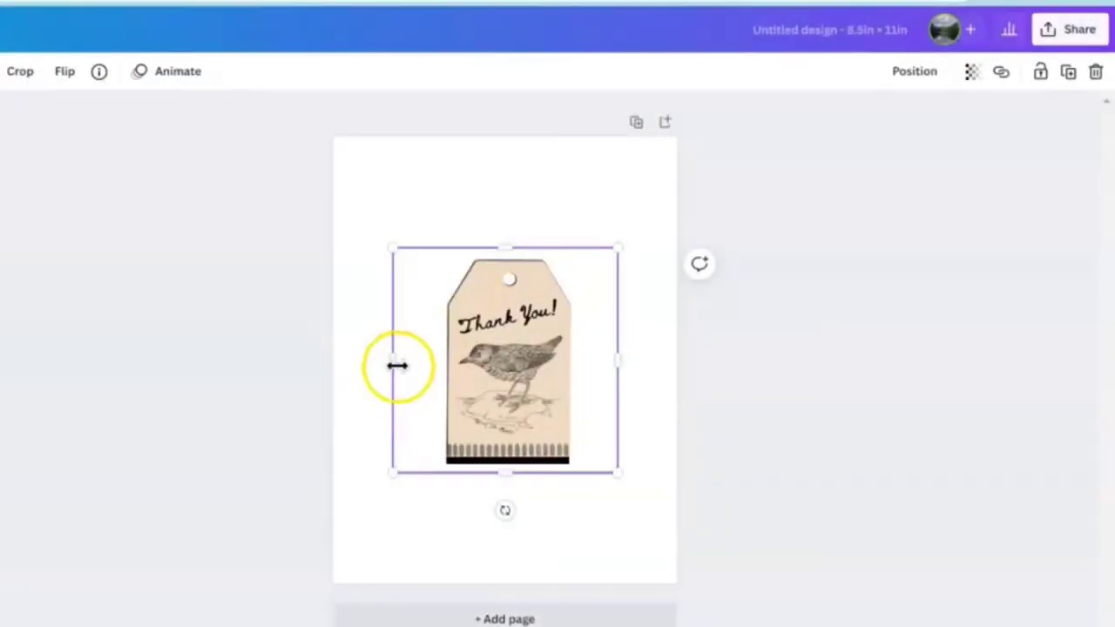
pyautogui.moveTo(392, 360); pyautogui.dragTo(443, 356)
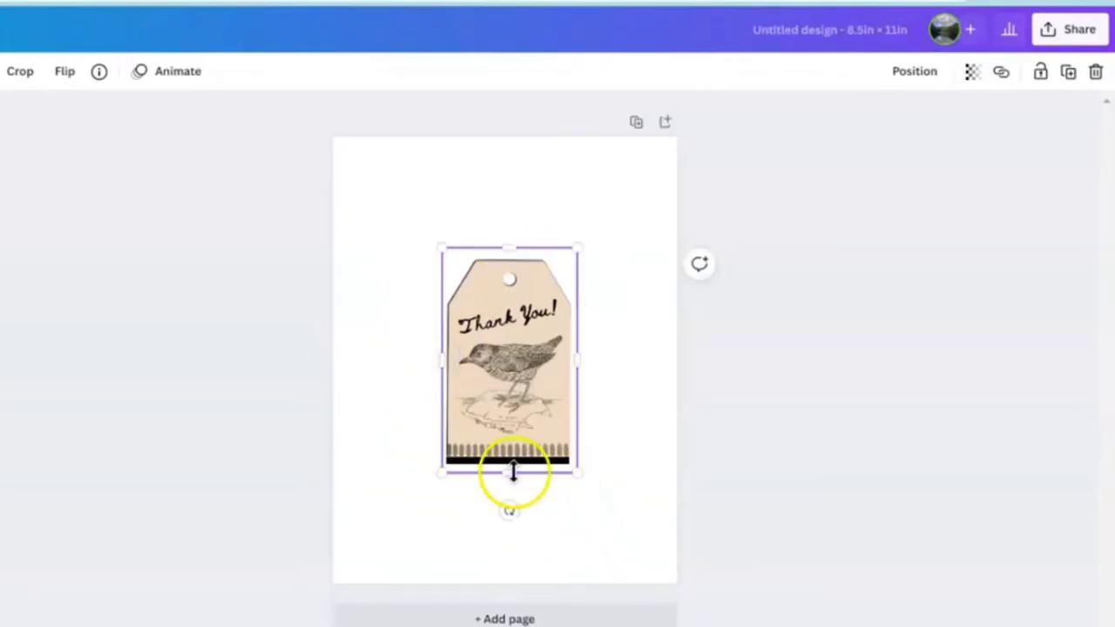
pyautogui.moveTo(514, 469); pyautogui.dragTo(513, 463)
pyautogui.moveTo(508, 249); pyautogui.dragTo(508, 256)
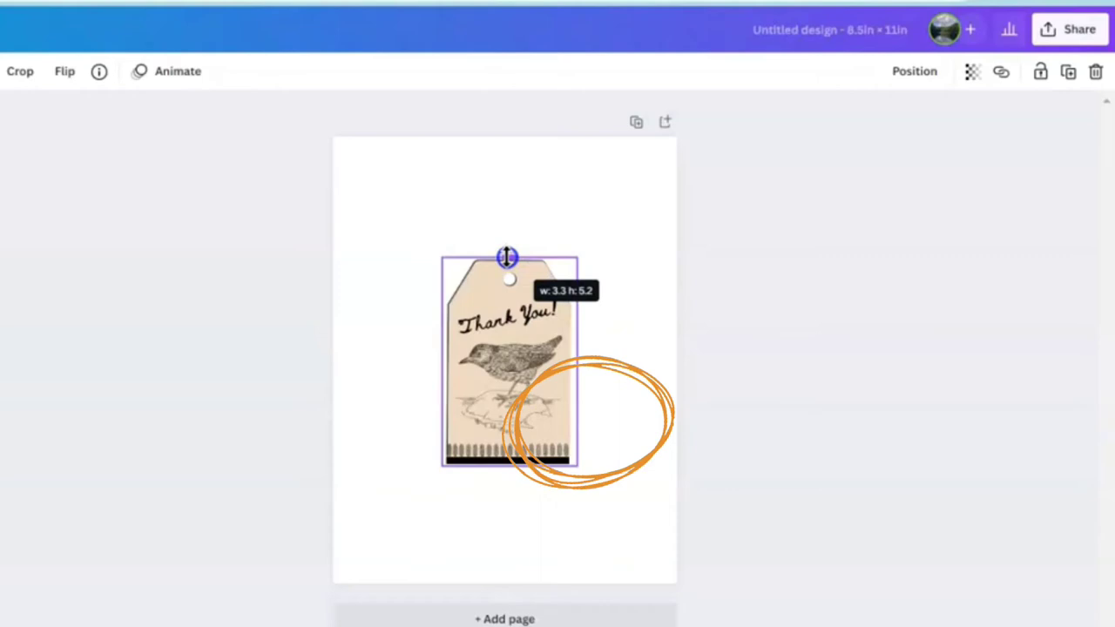
pyautogui.moveTo(578, 465); pyautogui.dragTo(518, 358)
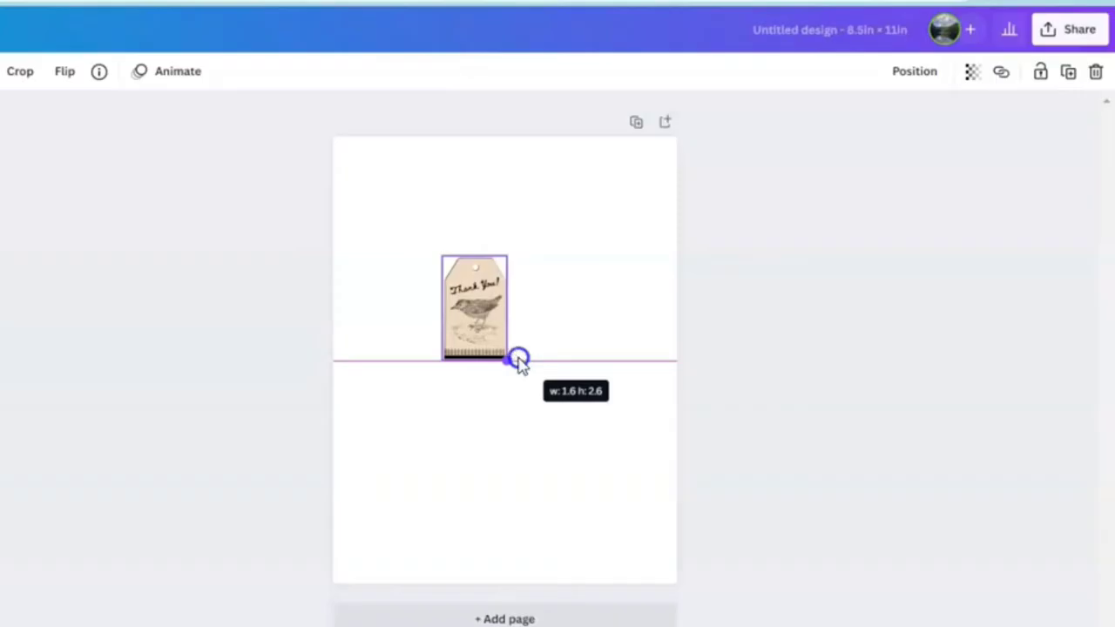
pyautogui.moveTo(518, 361); pyautogui.dragTo(519, 359)
# Move the resized tag to the page's top-left corner.
pyautogui.click(500, 435)
pyautogui.moveTo(470, 324); pyautogui.dragTo(392, 236)
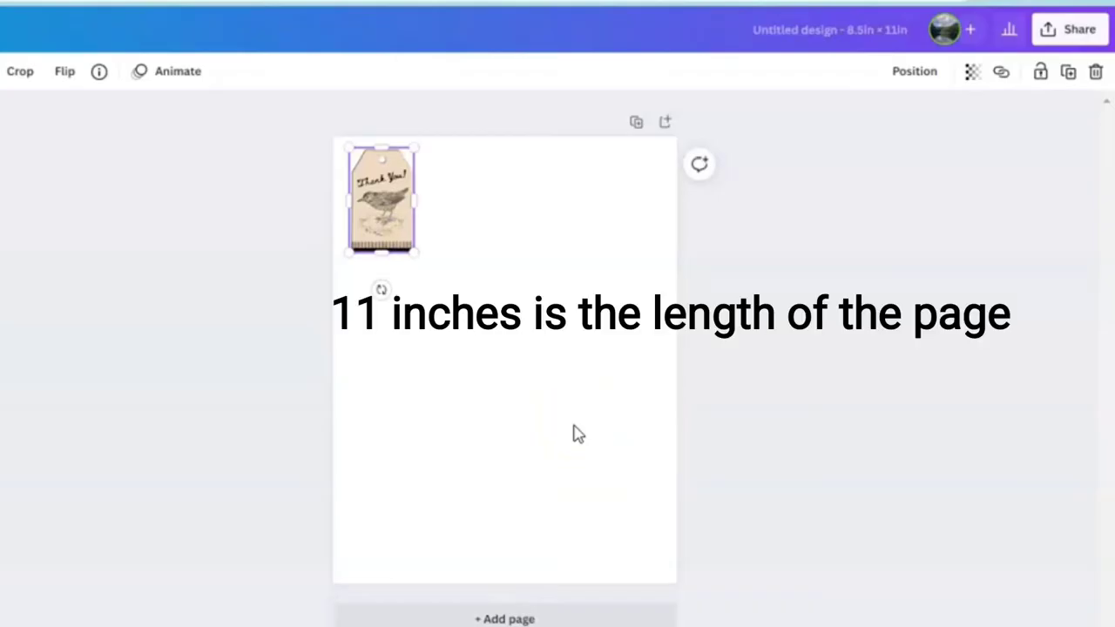
pyautogui.click(486, 319)
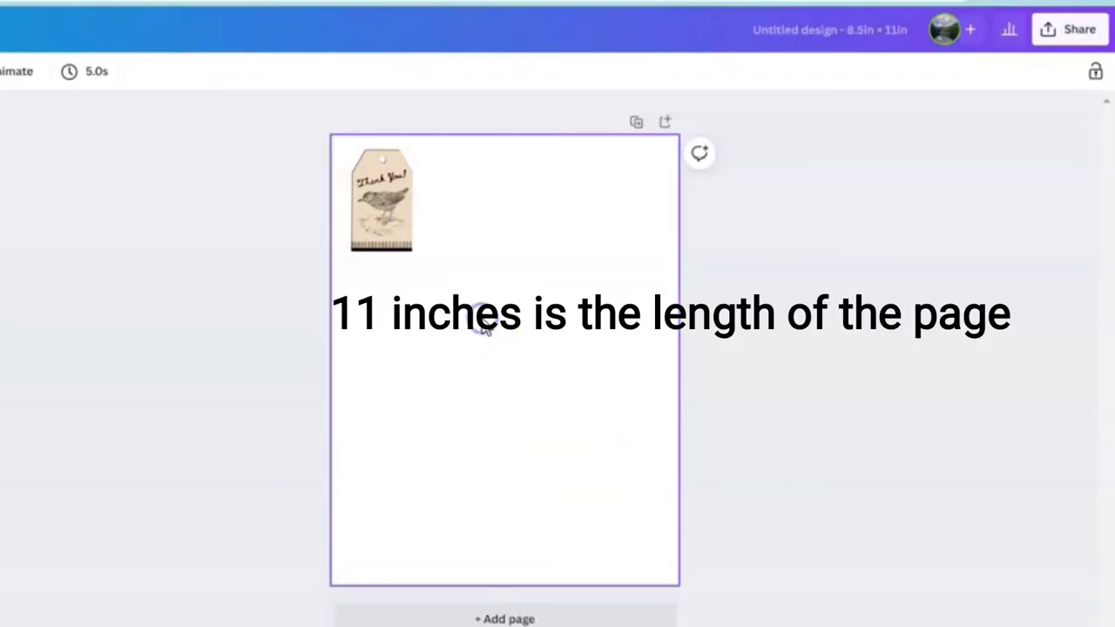
# Duplicate the bird tag three times.
pyautogui.click(394, 232)
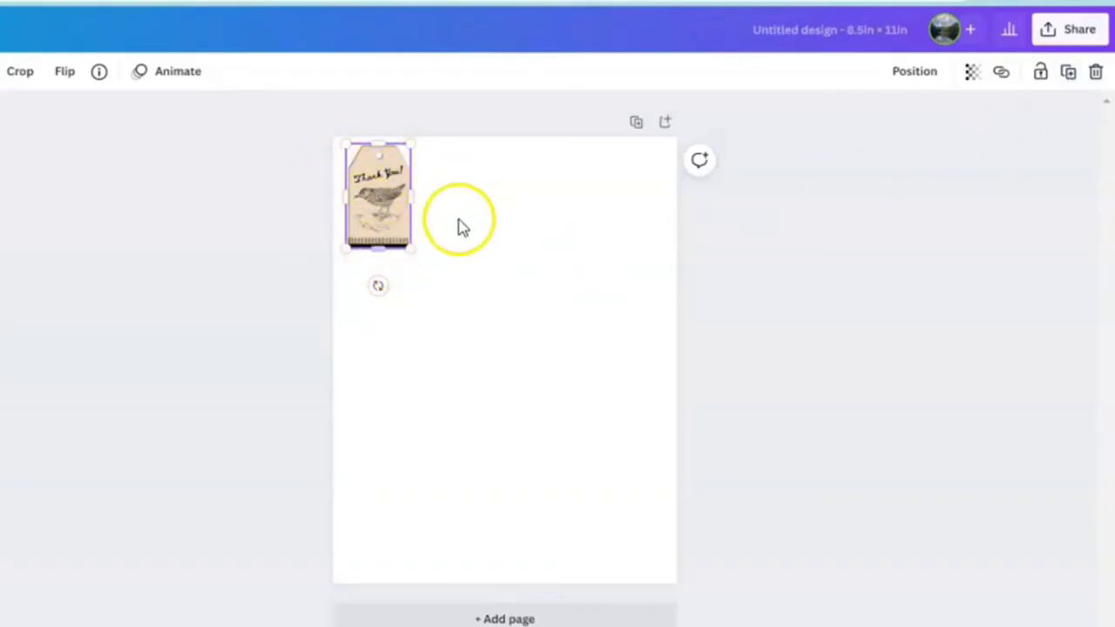
pyautogui.click(1067, 73)
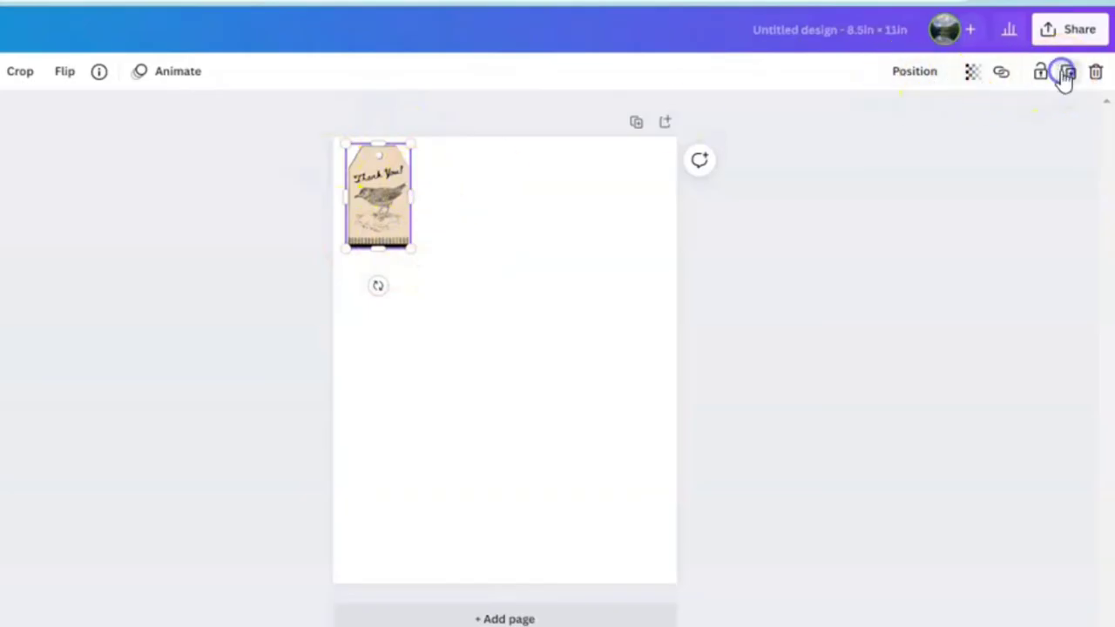
pyautogui.click(1067, 74)
pyautogui.click(1066, 73)
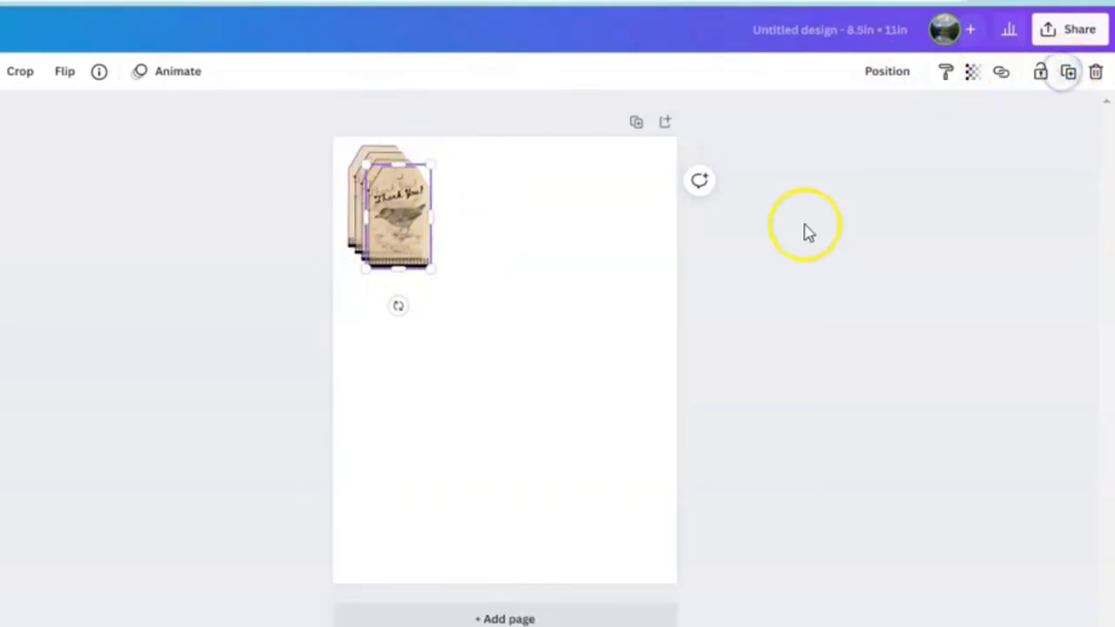
# Drag the three copies into a row of four tags across the page top.
pyautogui.moveTo(398, 242); pyautogui.dragTo(643, 206)
pyautogui.moveTo(398, 218); pyautogui.dragTo(522, 210)
pyautogui.click(421, 223)
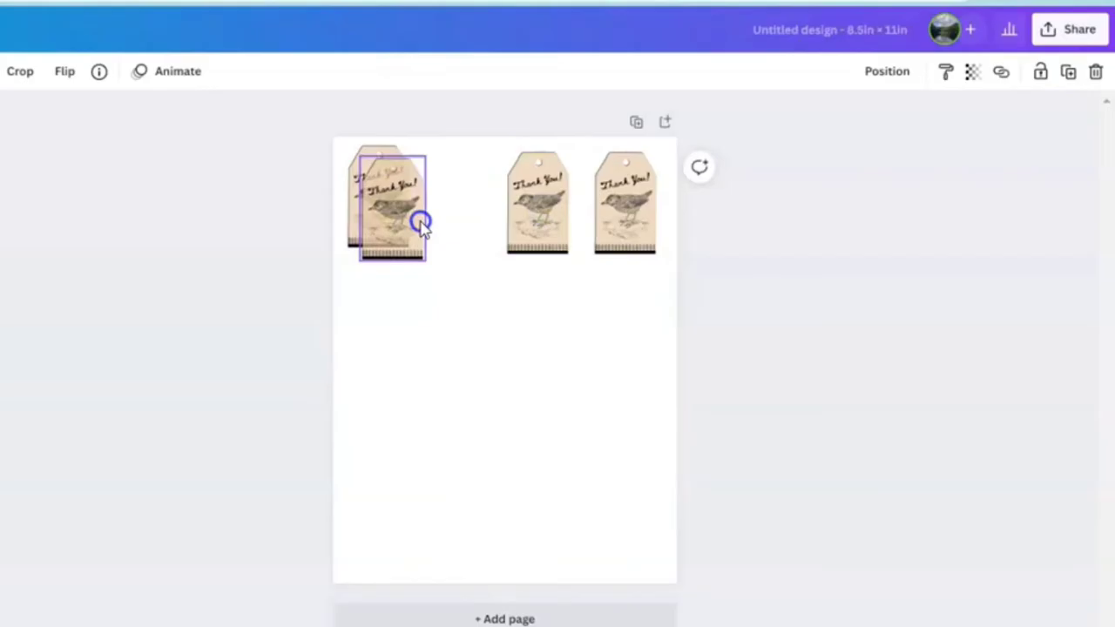
pyautogui.moveTo(421, 223); pyautogui.dragTo(453, 211)
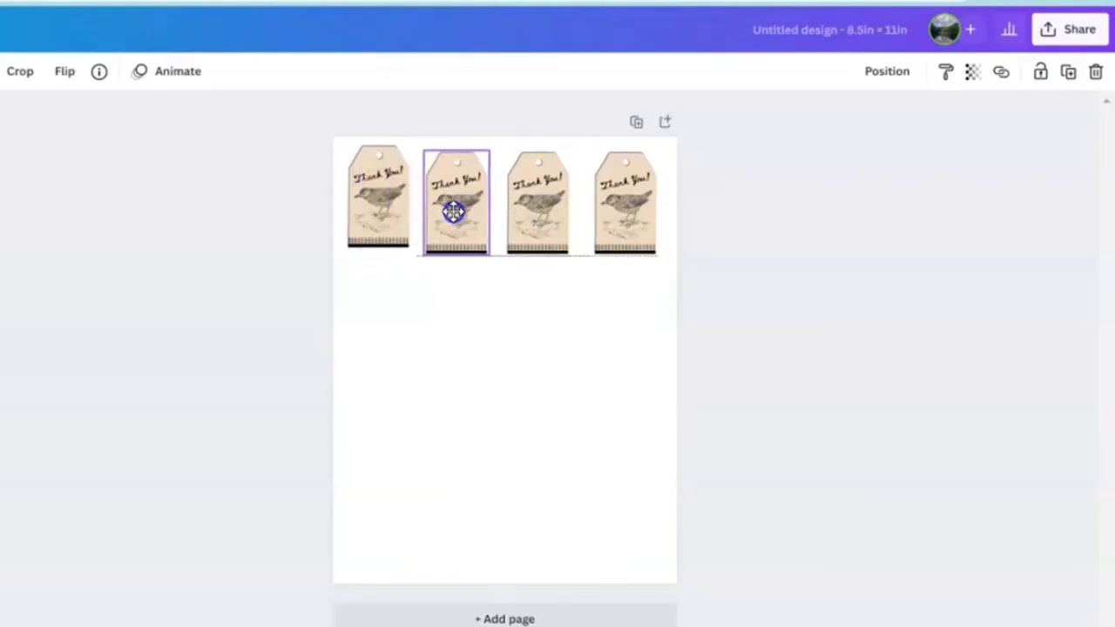
# Nudge the four tags into a straight row with equal 0.323-inch gaps.
pyautogui.moveTo(381, 206)
pyautogui.mouseDown()
pyautogui.moveTo(369, 211)
pyautogui.moveTo(388, 211)
pyautogui.mouseUp()
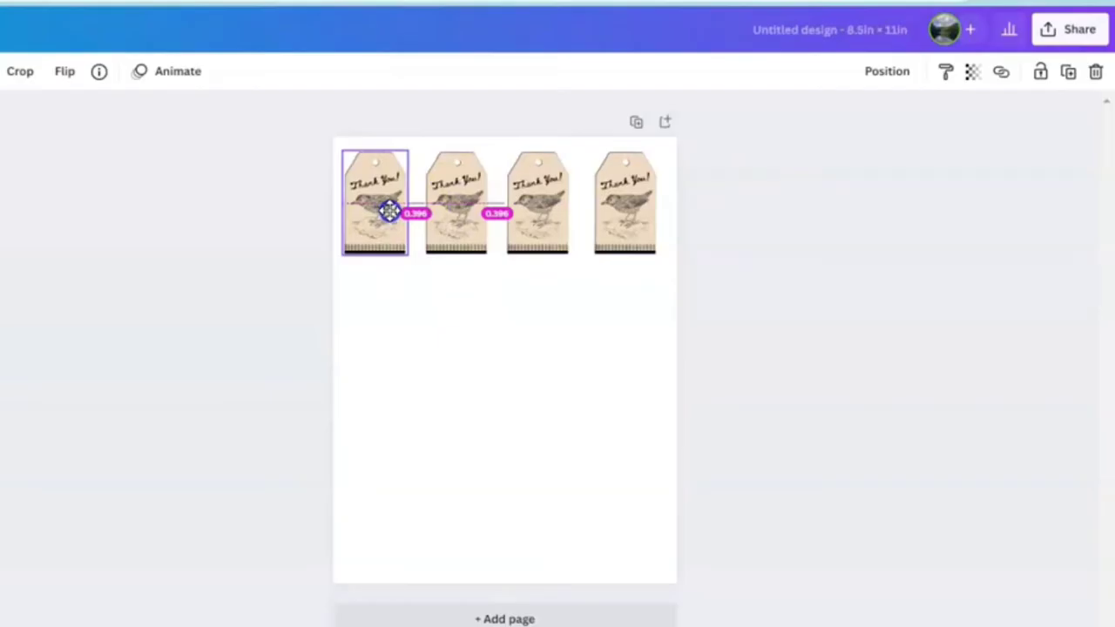
pyautogui.moveTo(389, 211); pyautogui.dragTo(389, 210)
pyautogui.click(456, 212)
pyautogui.click(610, 236)
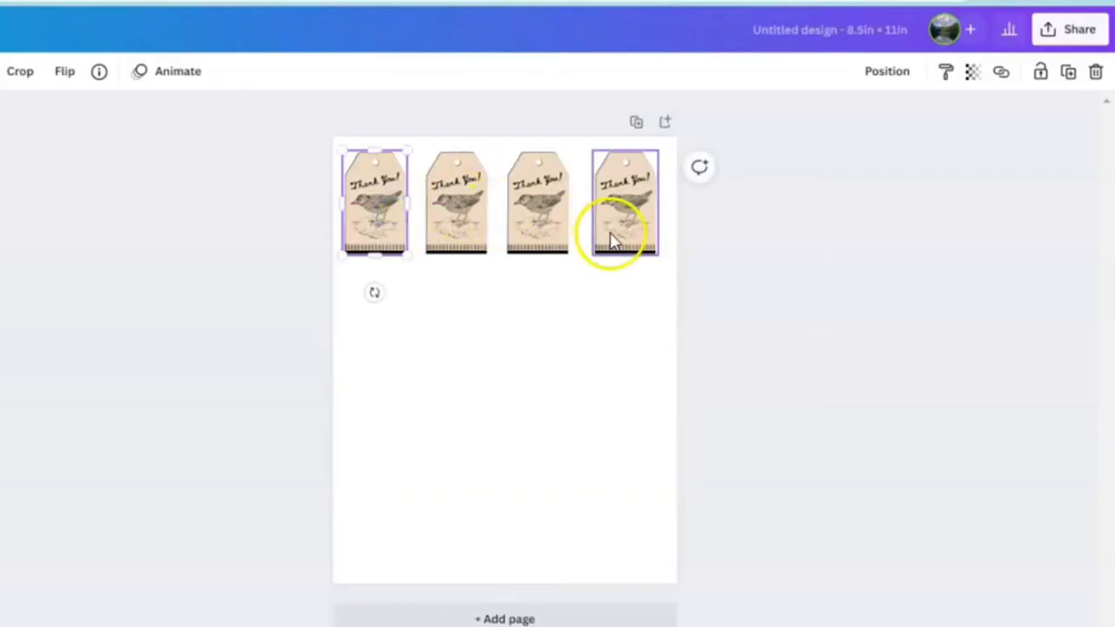
pyautogui.moveTo(526, 239); pyautogui.dragTo(534, 231)
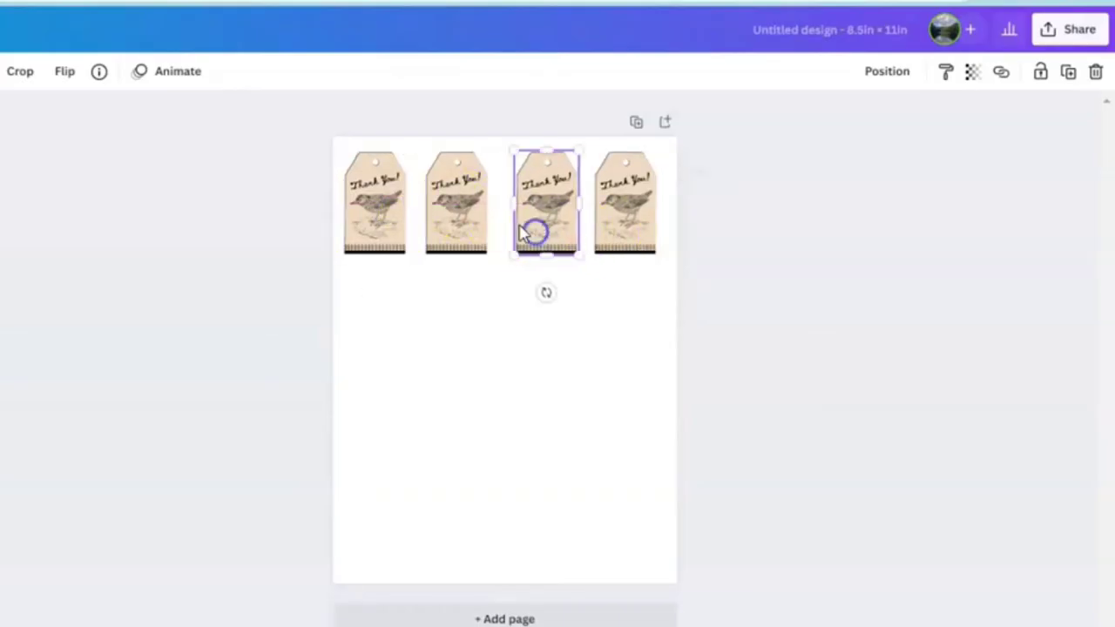
pyautogui.moveTo(458, 219); pyautogui.dragTo(466, 218)
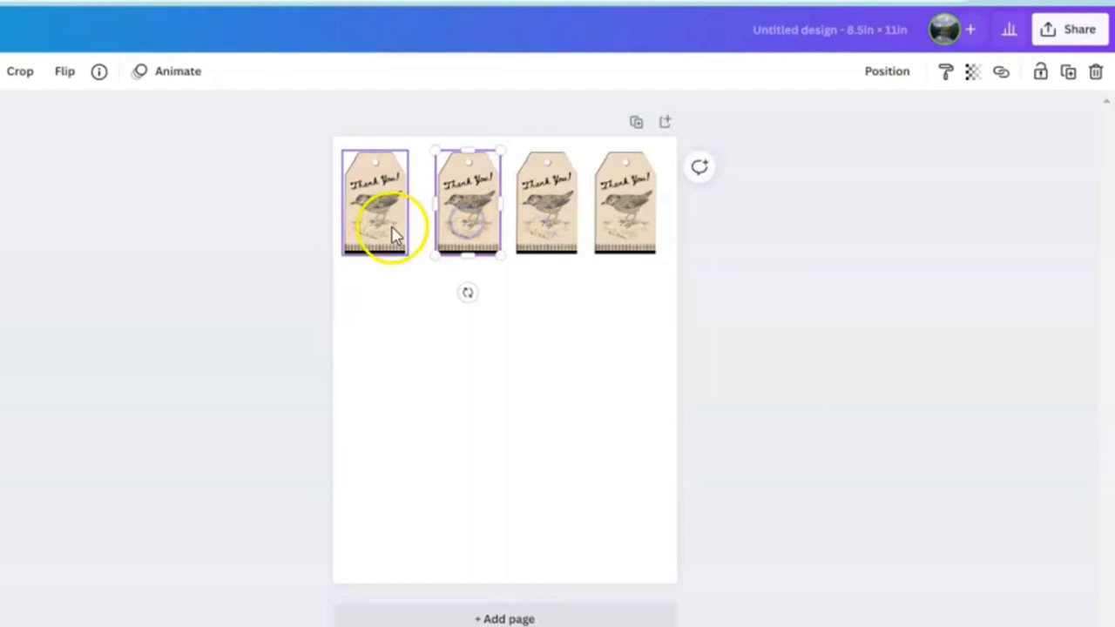
pyautogui.moveTo(391, 232); pyautogui.dragTo(391, 227)
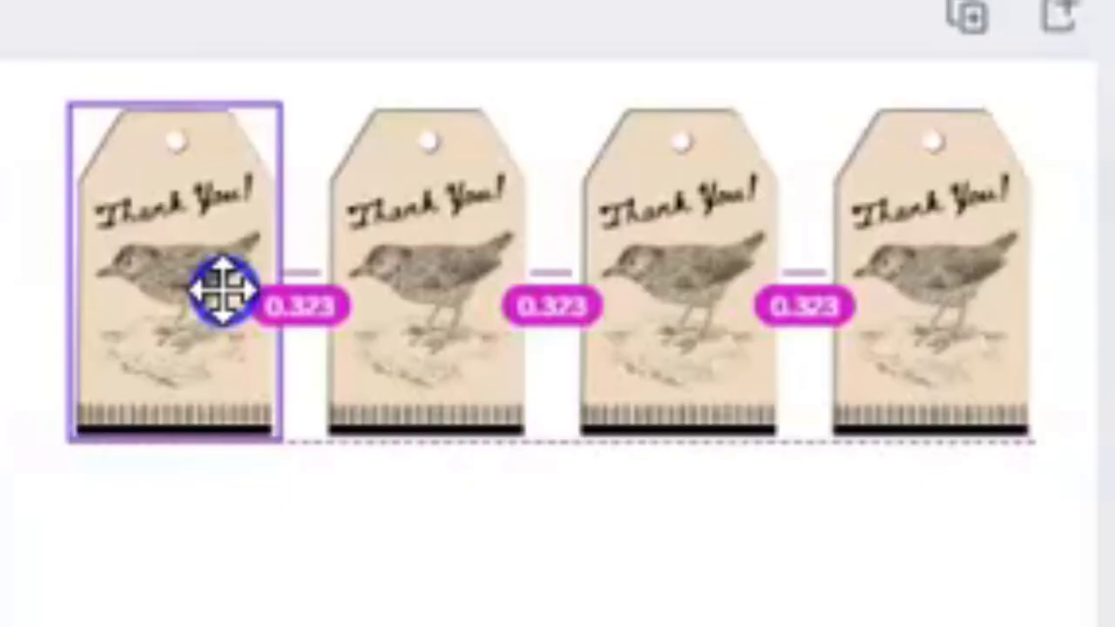
pyautogui.moveTo(223, 291); pyautogui.dragTo(226, 291)
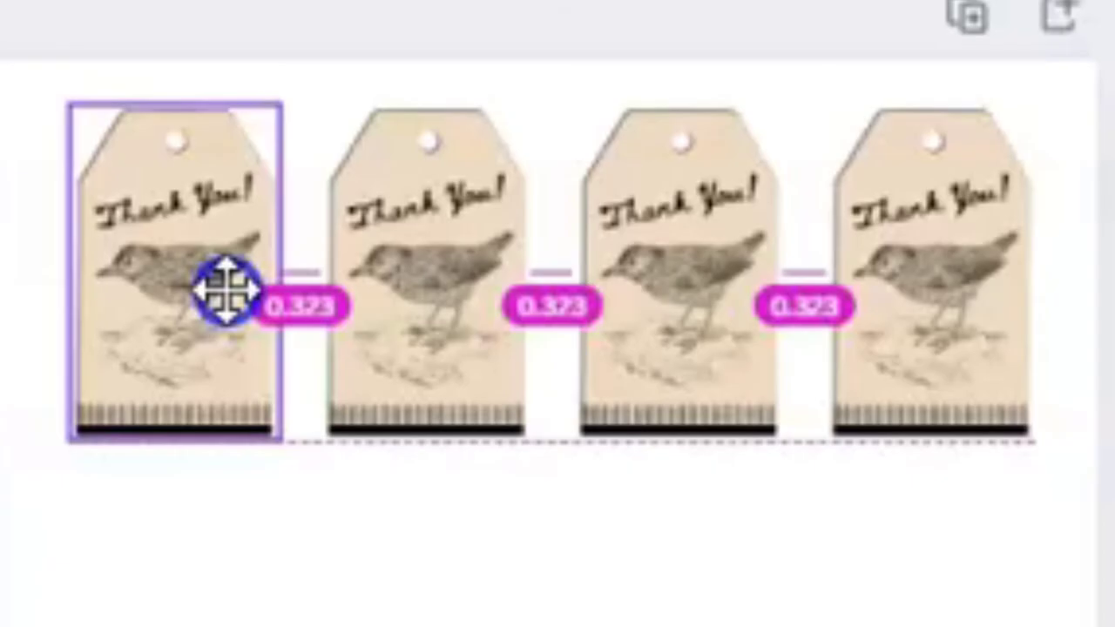
pyautogui.moveTo(227, 291); pyautogui.dragTo(230, 296)
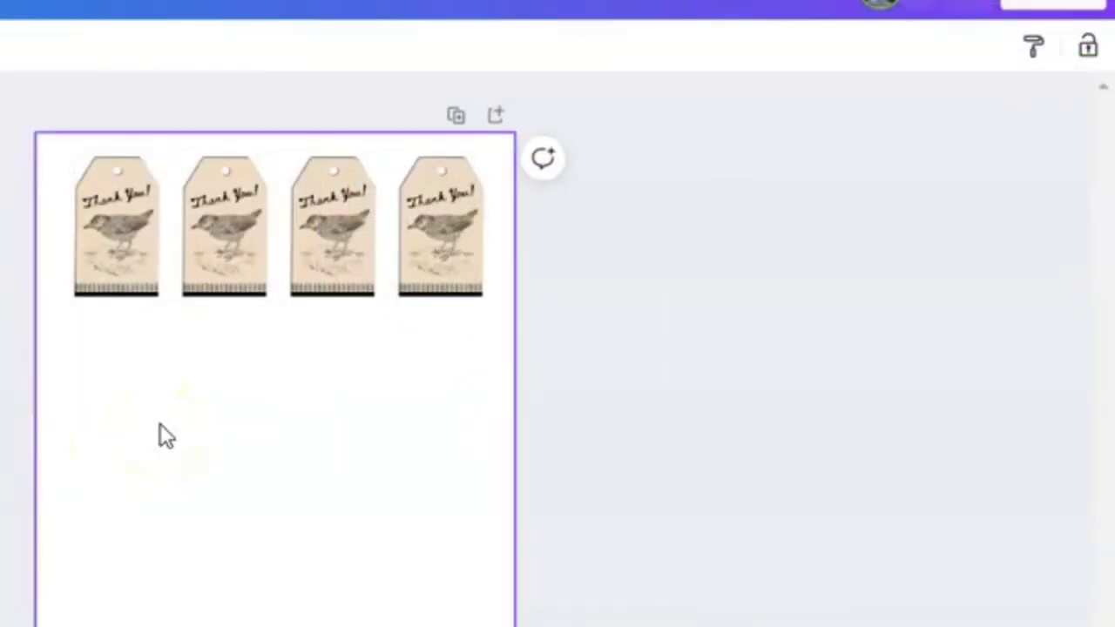
pyautogui.moveTo(157, 408); pyautogui.dragTo(503, 338)
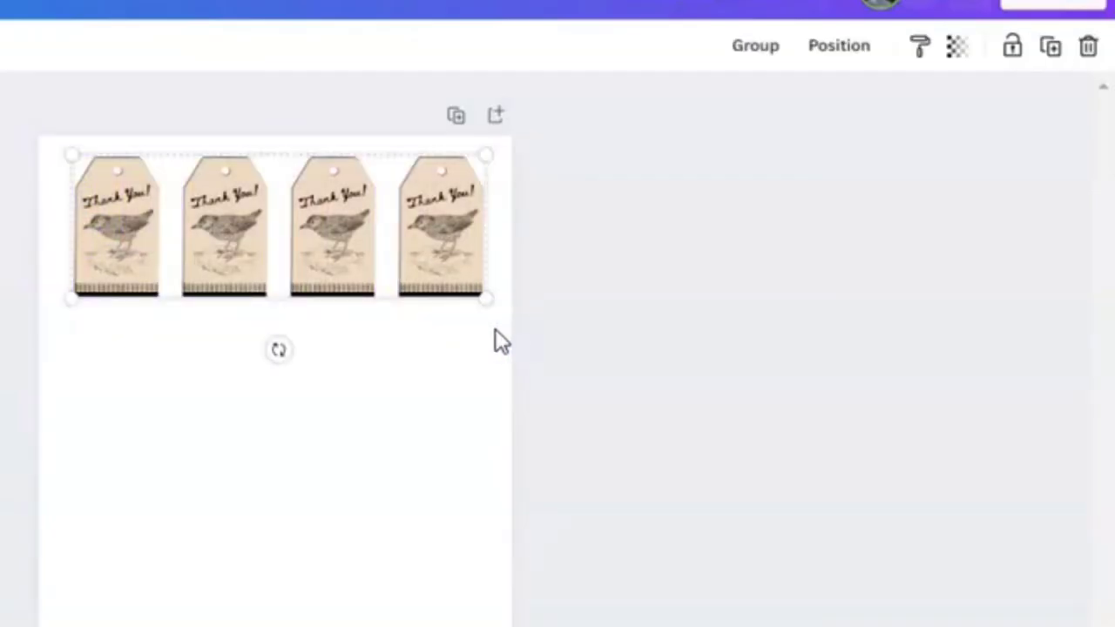
# Group the four selected top-row tags into one group.
pyautogui.click(749, 54)
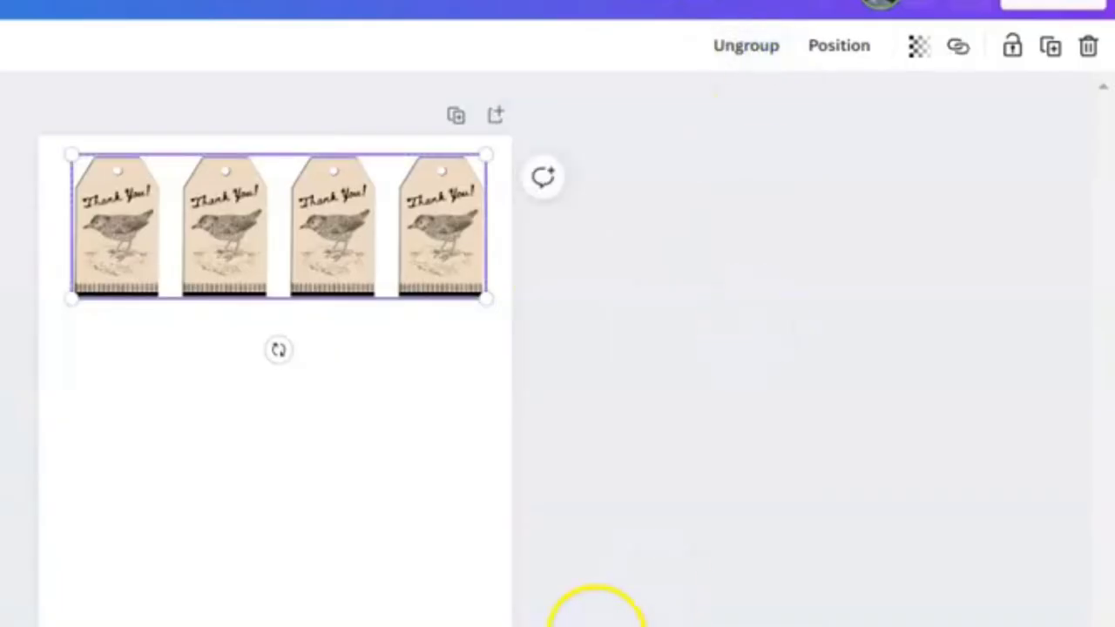
# Duplicate the grouped tag row and drag the copies down into new rows.
pyautogui.click(1050, 51)
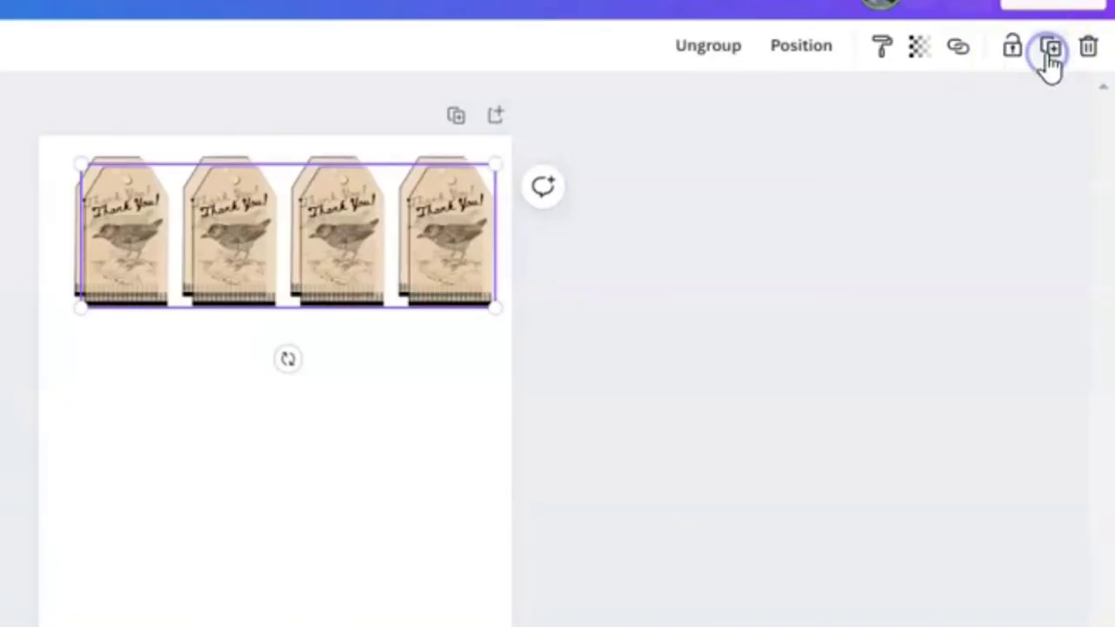
pyautogui.click(1050, 51)
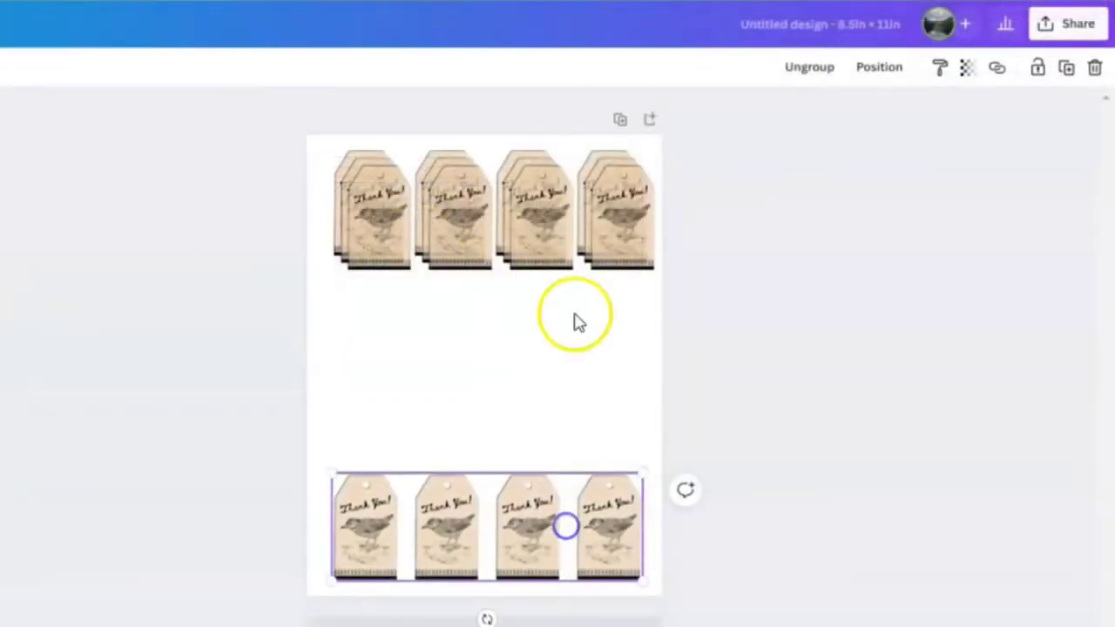
pyautogui.moveTo(570, 235); pyautogui.dragTo(563, 428)
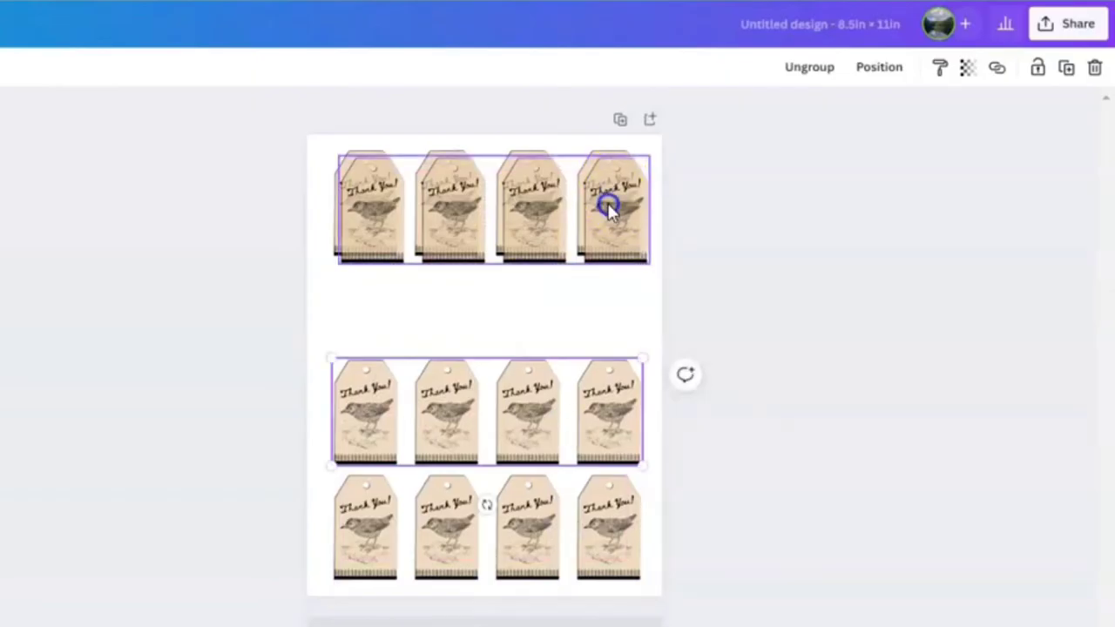
pyautogui.moveTo(607, 204); pyautogui.dragTo(598, 292)
# Adjust the rows' positions so the four rows of tags are evenly spaced.
pyautogui.click(590, 219)
pyautogui.click(540, 204)
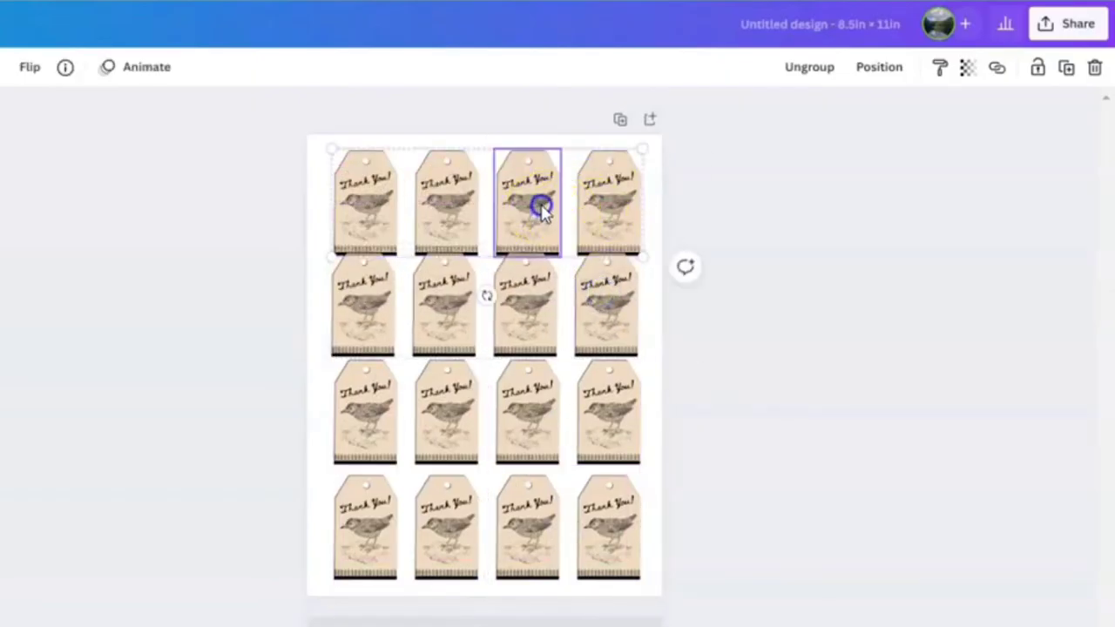
pyautogui.click(550, 326)
pyautogui.click(550, 321)
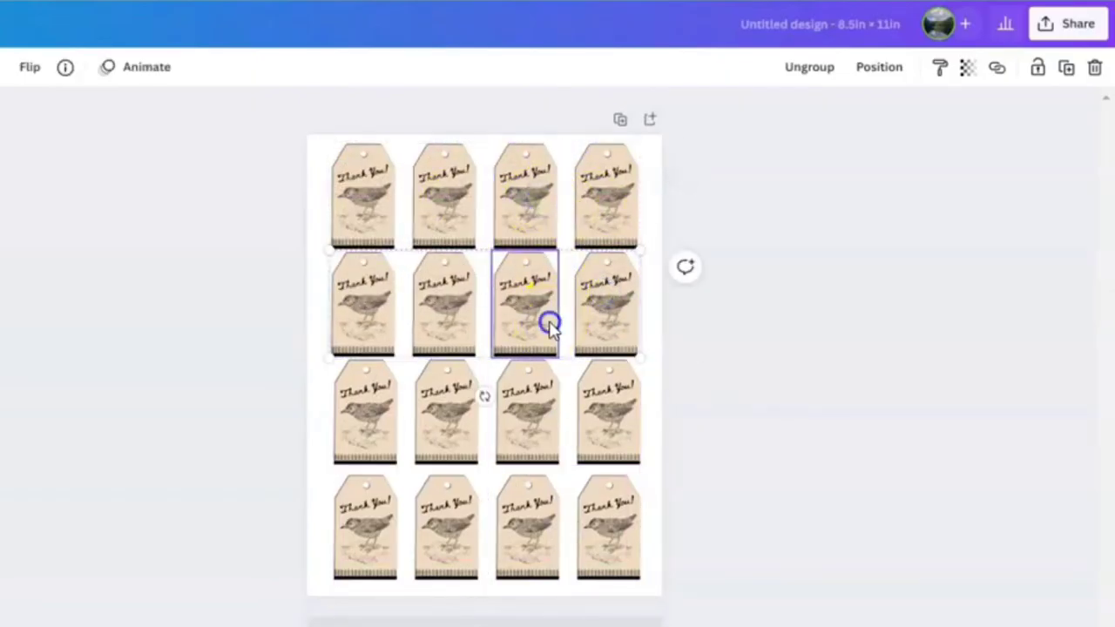
pyautogui.moveTo(521, 523); pyautogui.dragTo(515, 433)
pyautogui.click(597, 308)
pyautogui.moveTo(598, 308); pyautogui.dragTo(600, 314)
pyautogui.click(620, 436)
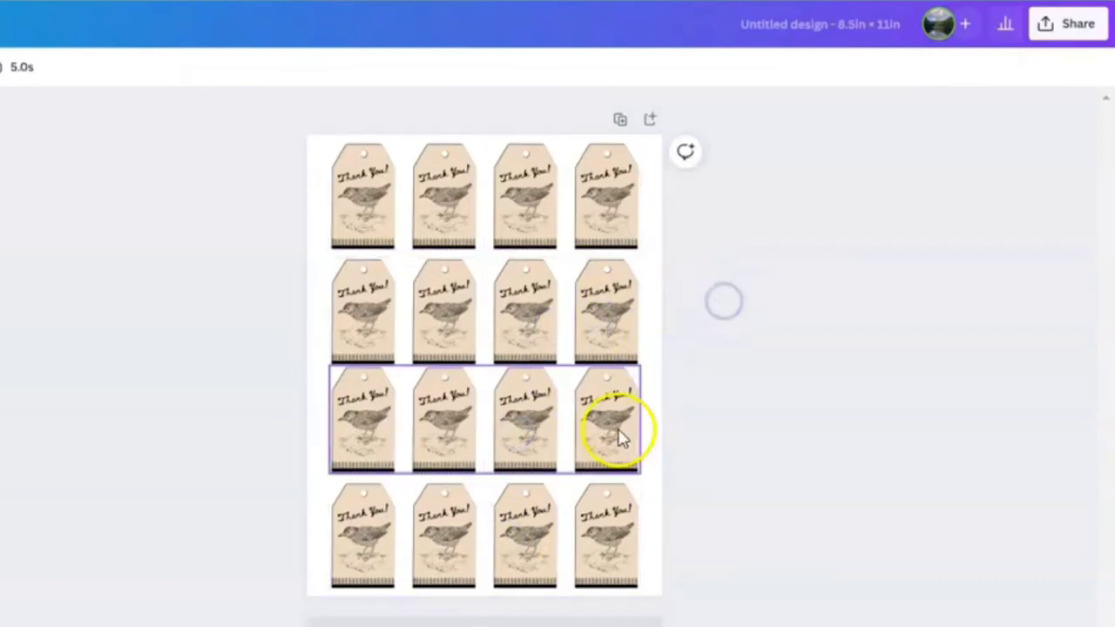
pyautogui.click(586, 443)
# Review the tag rows, then rename the design 'bird tag printables'.
pyautogui.click(578, 572)
pyautogui.click(700, 535)
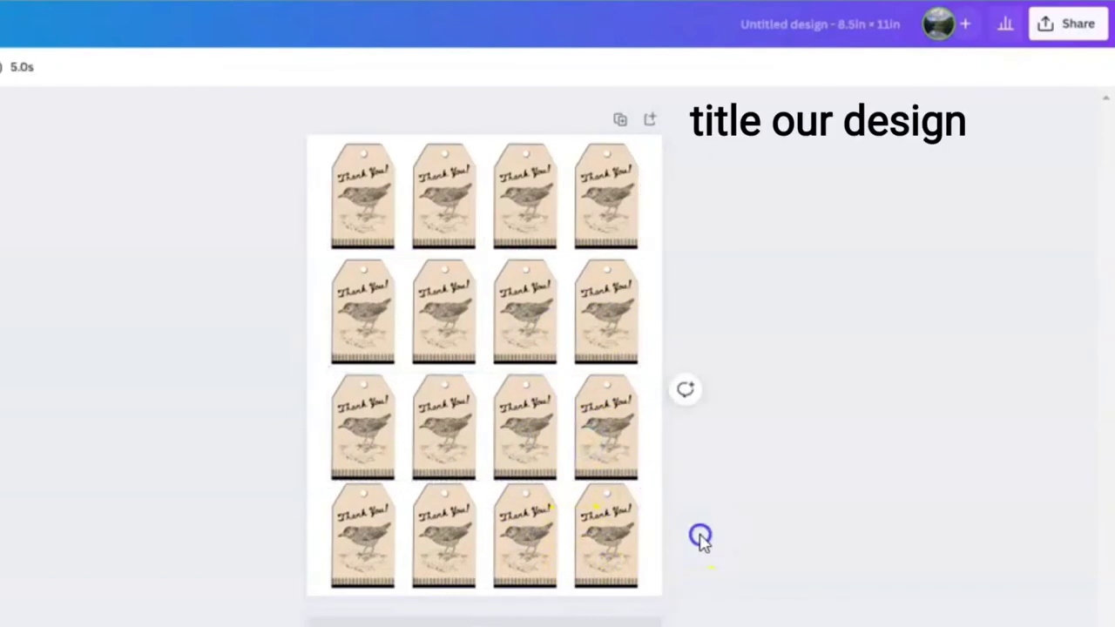
pyautogui.click(616, 357)
pyautogui.click(607, 328)
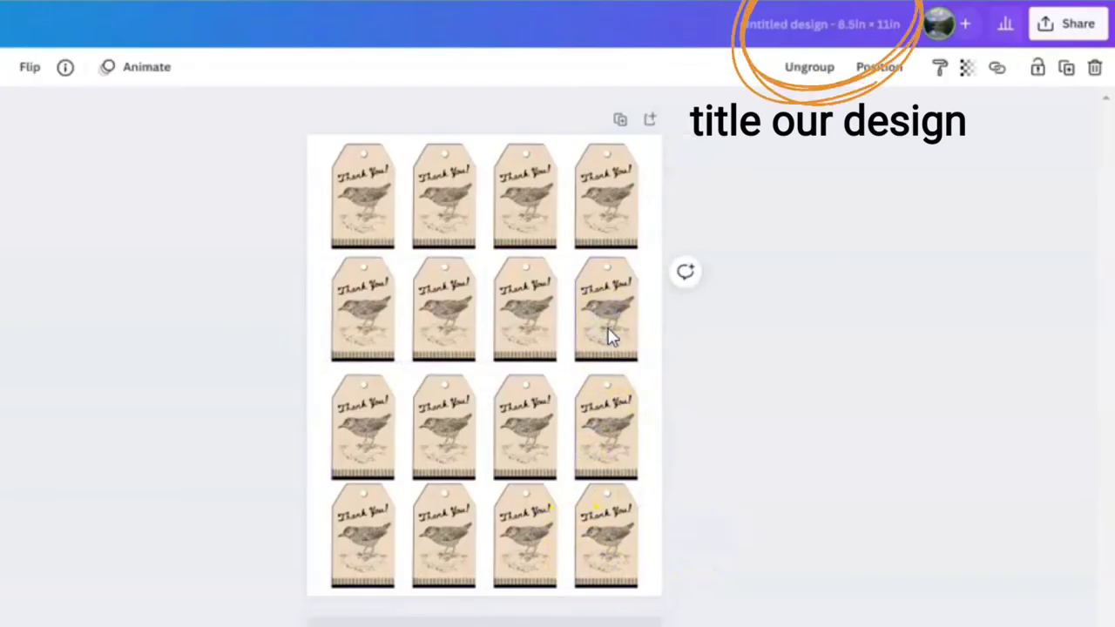
pyautogui.click(810, 368)
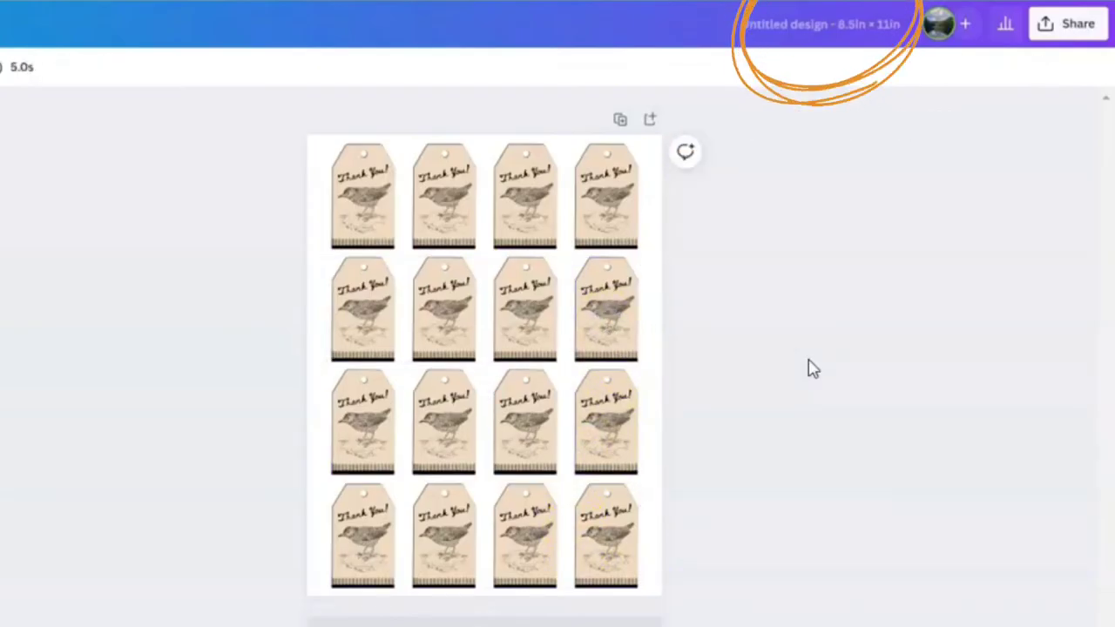
pyautogui.click(782, 346)
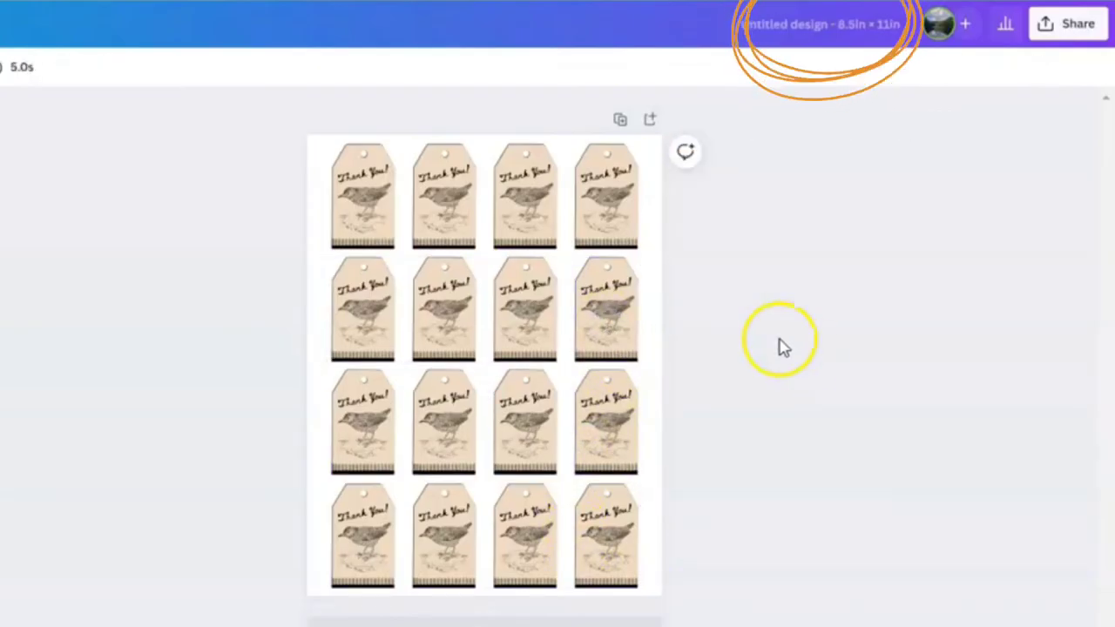
pyautogui.click(844, 16)
pyautogui.write('bird tag')
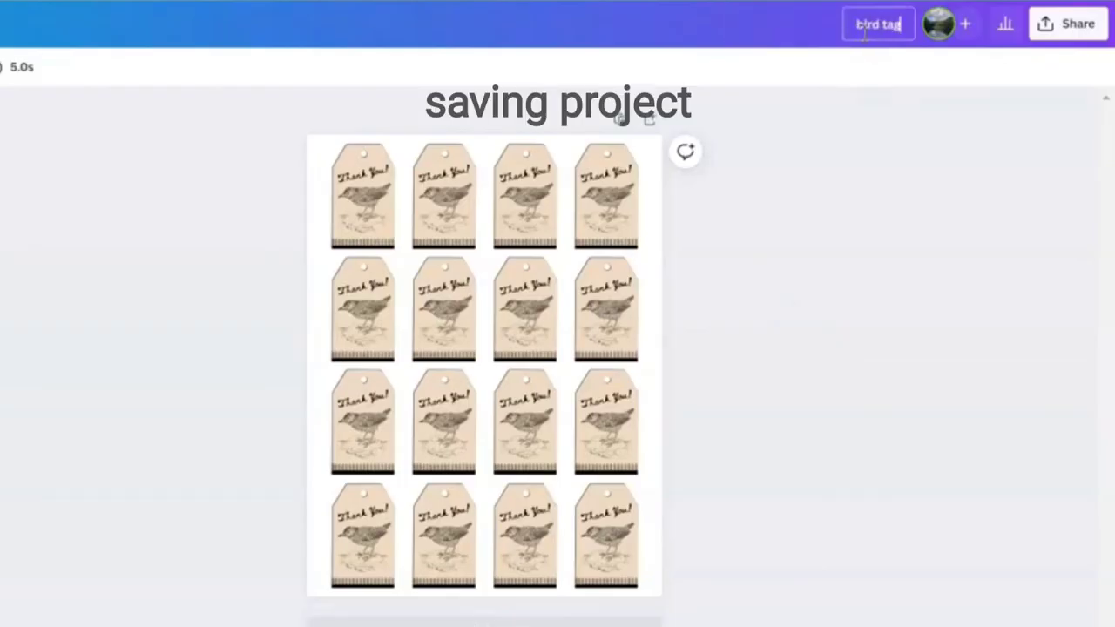
pyautogui.write(' printab')
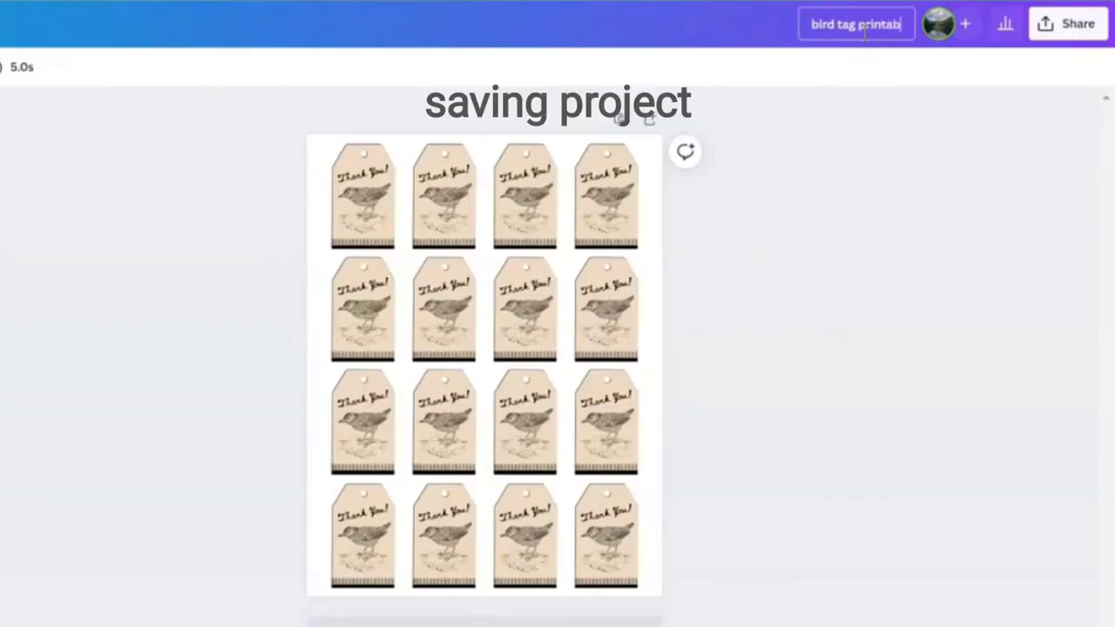
pyautogui.write('les')
# Download the design as a PDF Print file.
pyautogui.click(1068, 23)
pyautogui.click(831, 431)
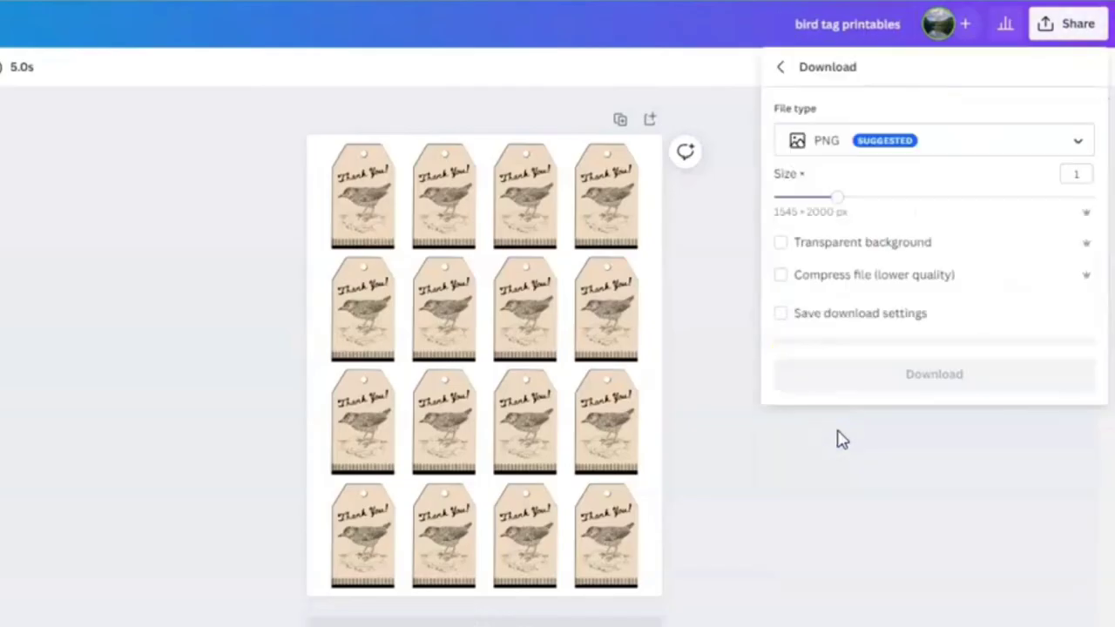
pyautogui.click(861, 144)
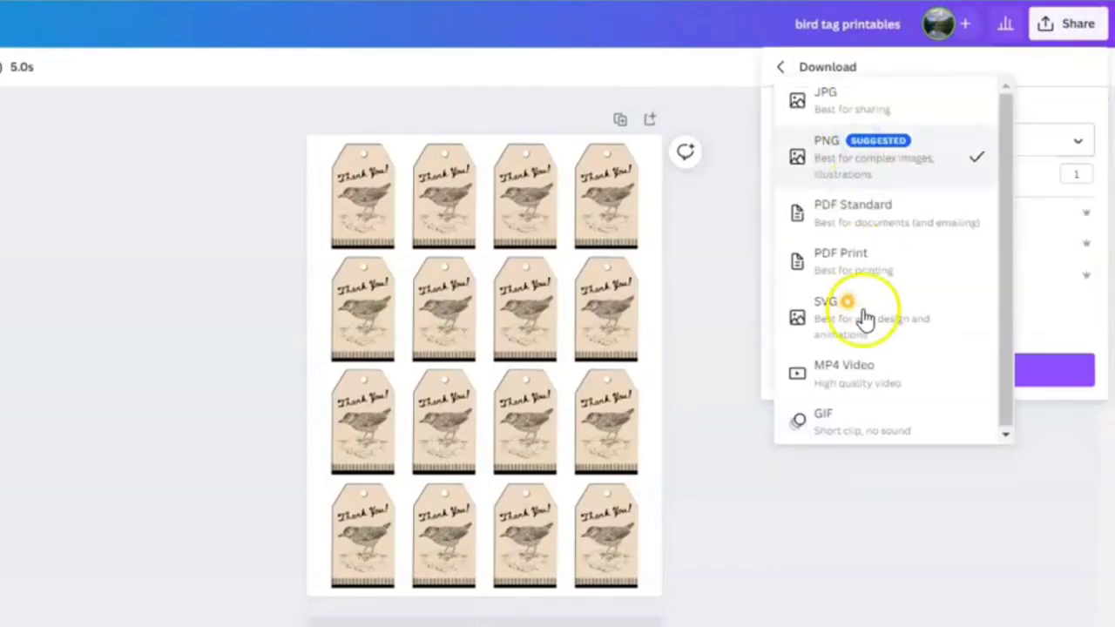
pyautogui.click(874, 277)
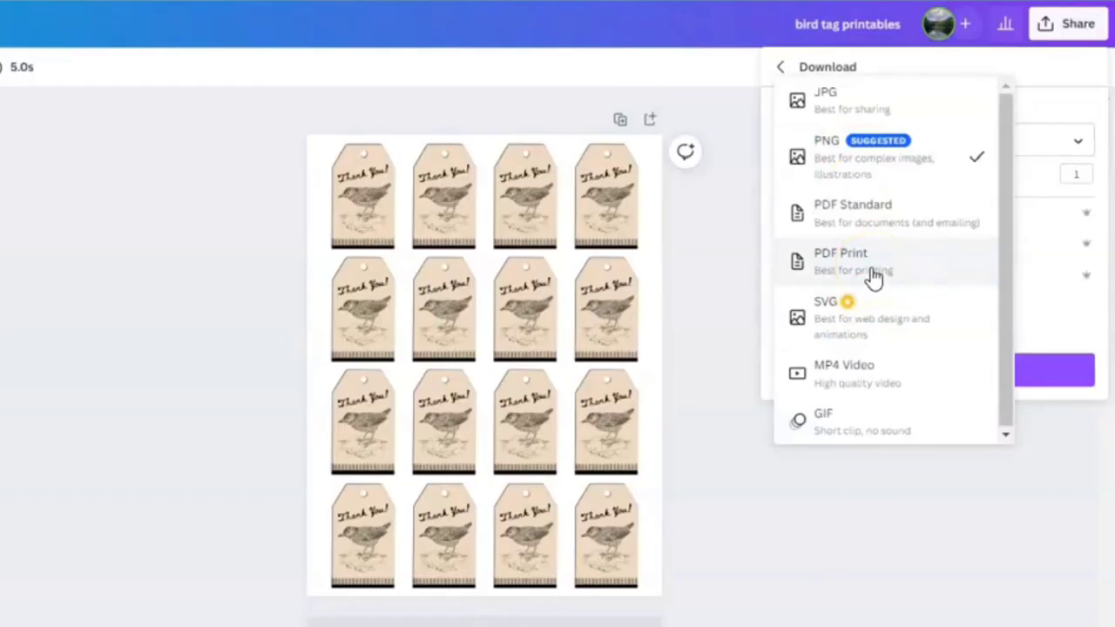
pyautogui.click(874, 277)
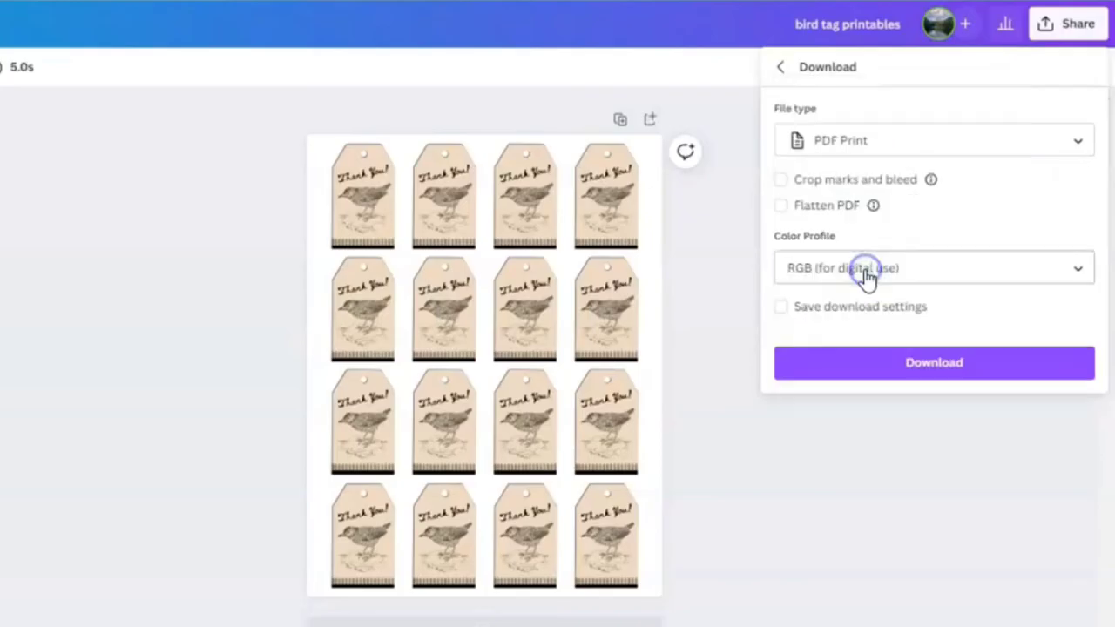
pyautogui.click(894, 373)
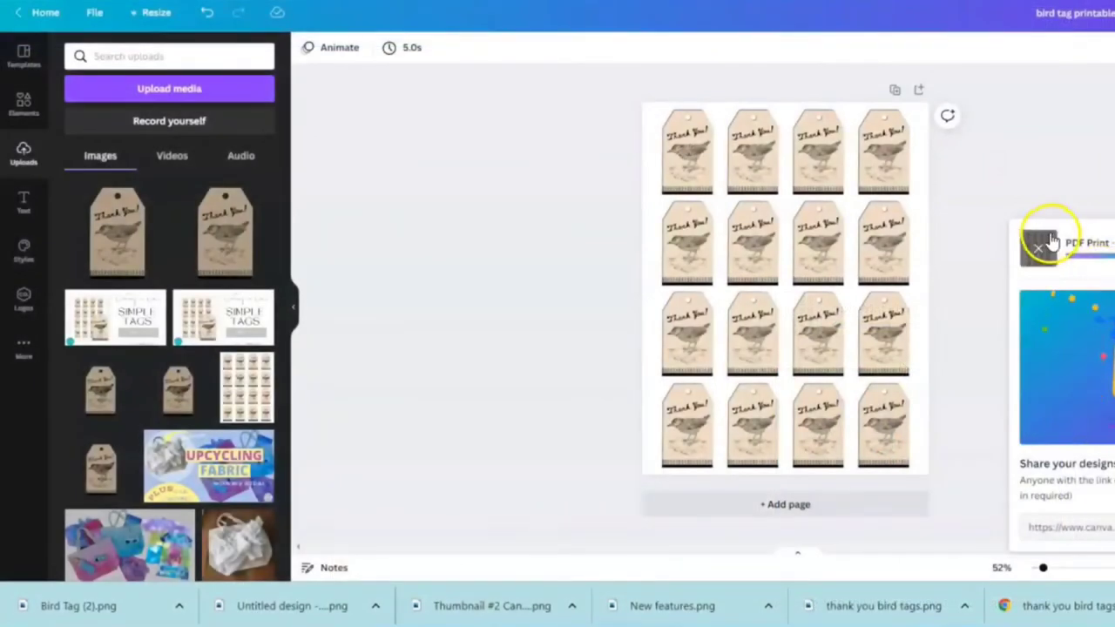
# Open the downloaded PDF's print dialog, keep Color, and check Letter paper at 600 dpi.
pyautogui.click(19, 615)
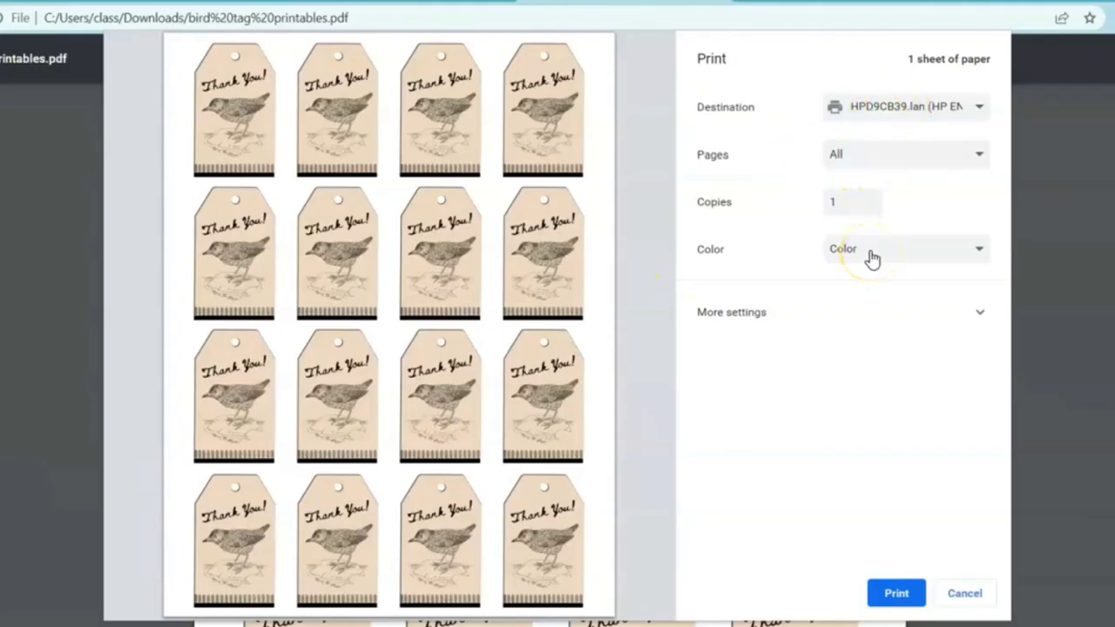
pyautogui.click(902, 255)
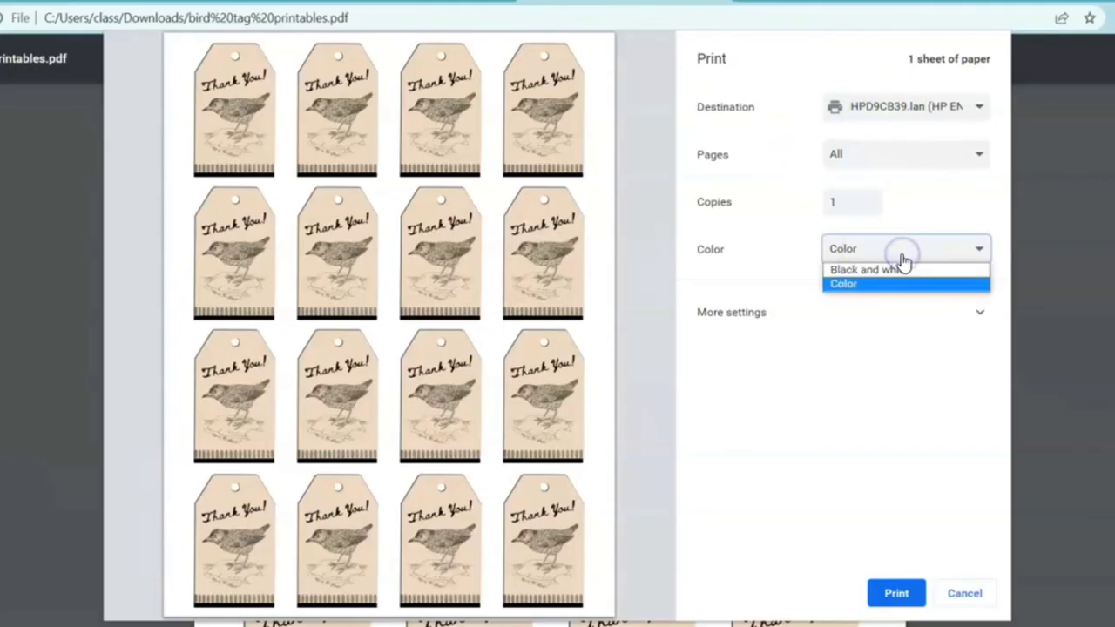
pyautogui.click(887, 293)
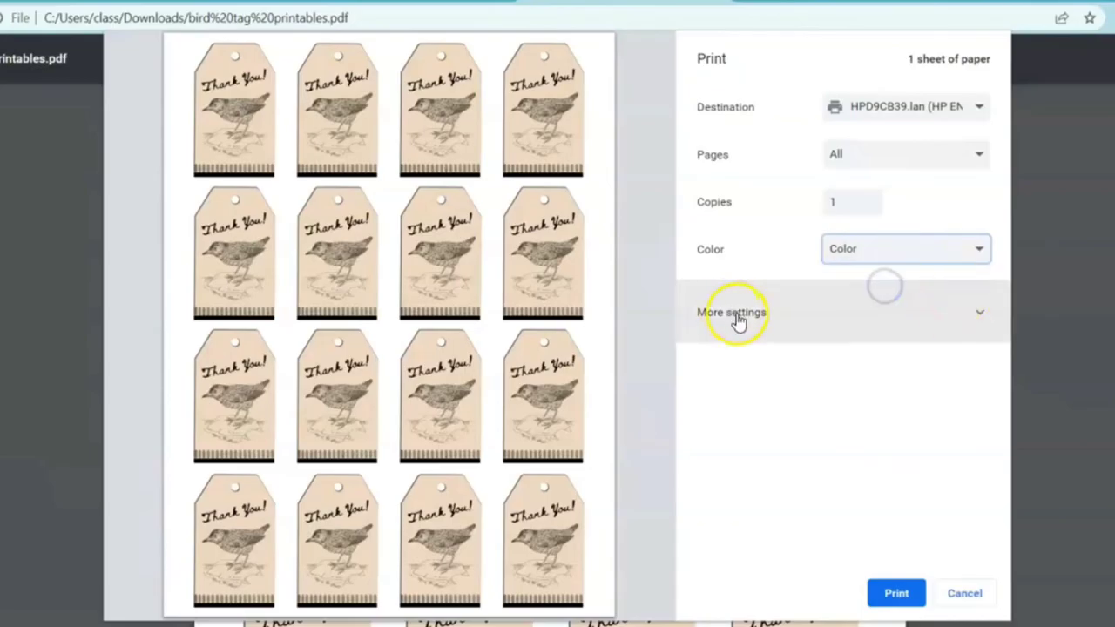
pyautogui.click(982, 314)
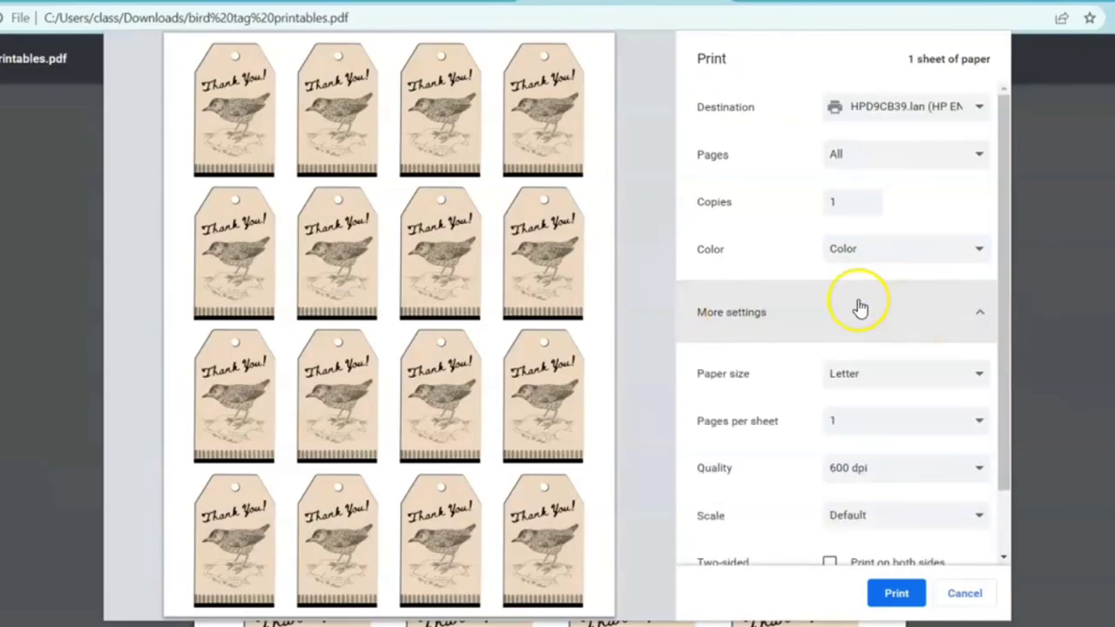
pyautogui.scroll(-1, 825, 345)
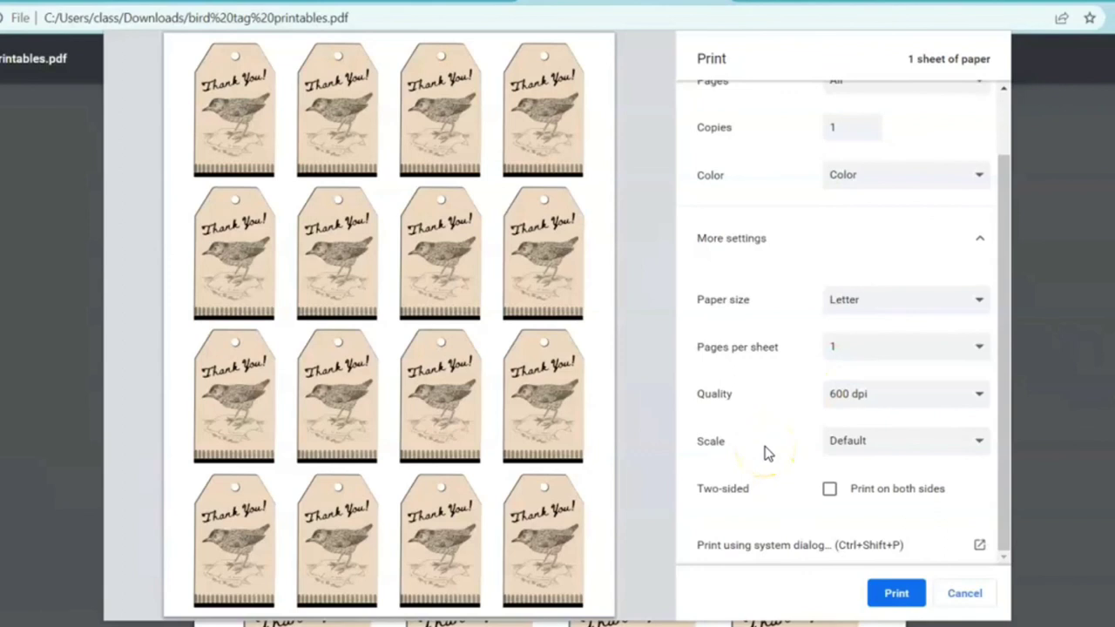
pyautogui.scroll(1, 766, 452)
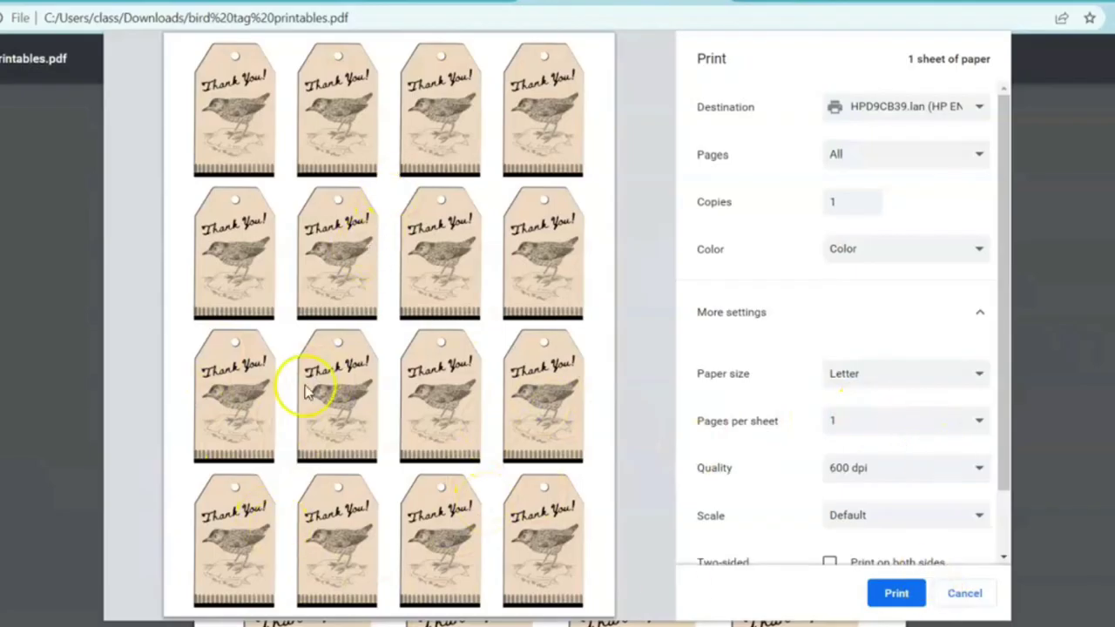
# Print the sixteen-tag sheet from Chrome's print dialog.
pyautogui.click(887, 592)
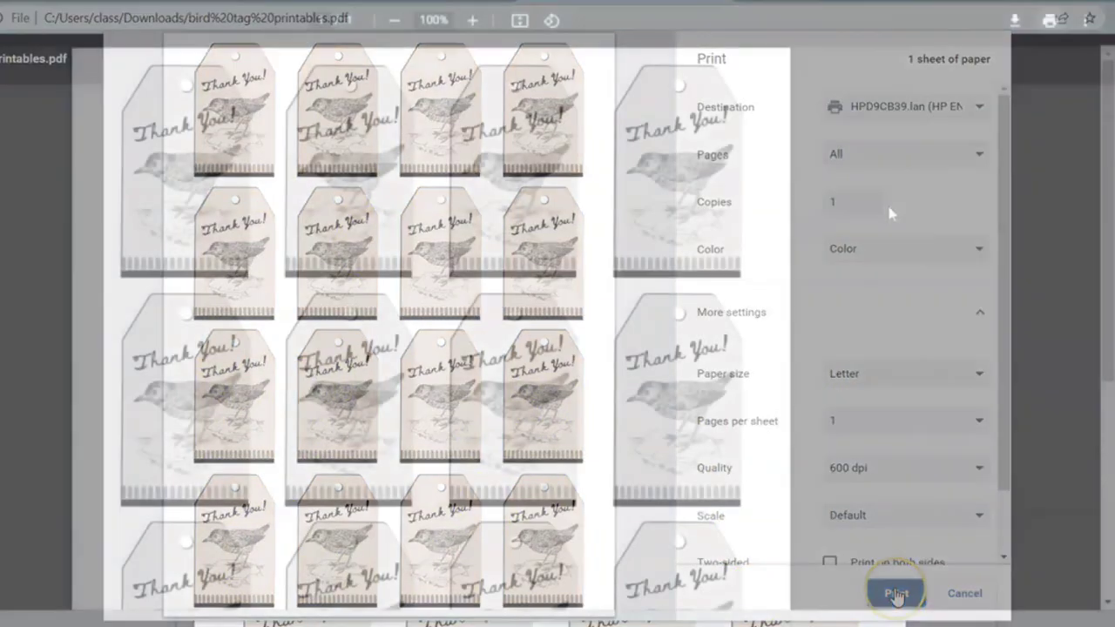